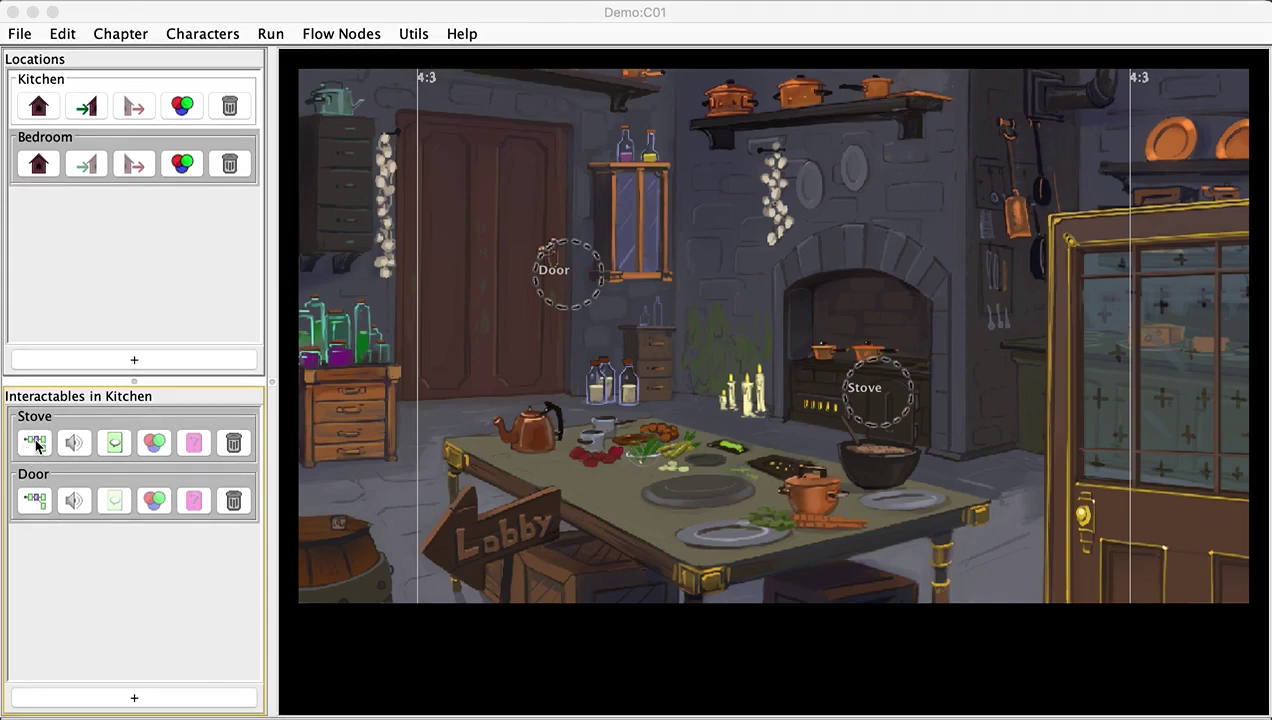
Step: View the Bedroom location and the flow of its Box interactable, and return to the Kitchen location
left_click(38, 163)
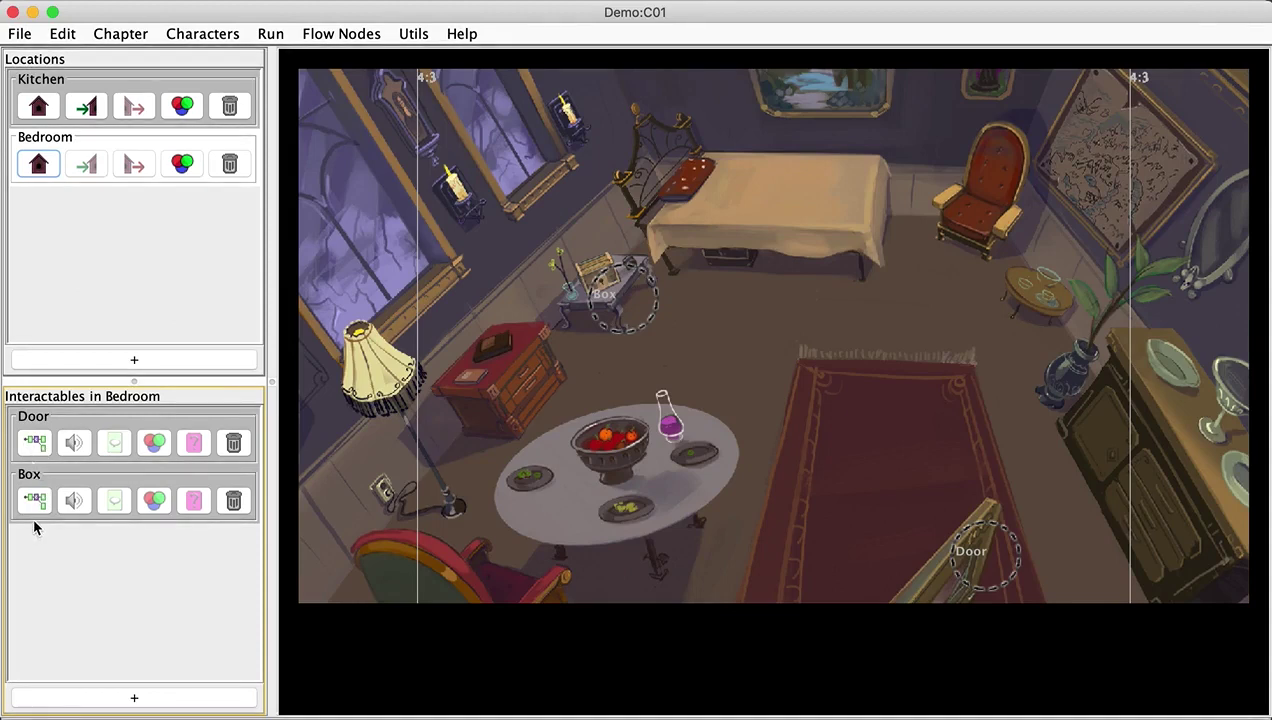
left_click(27, 501)
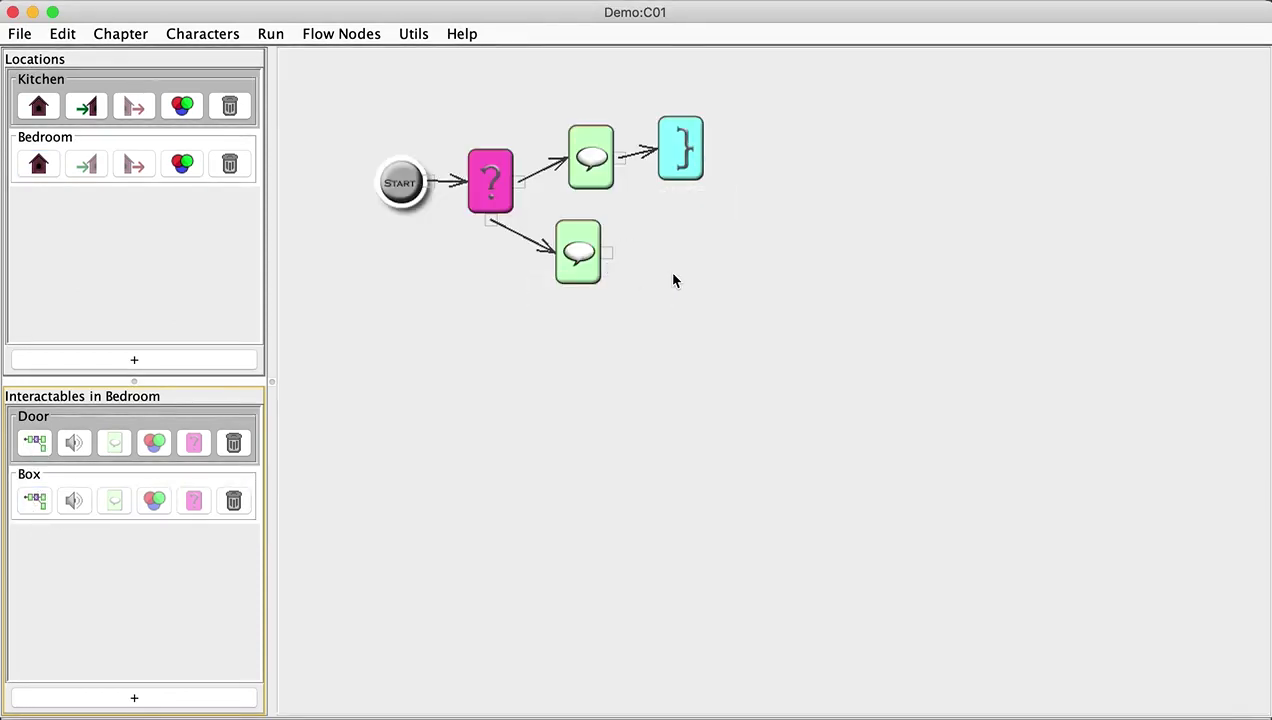
left_click(38, 106)
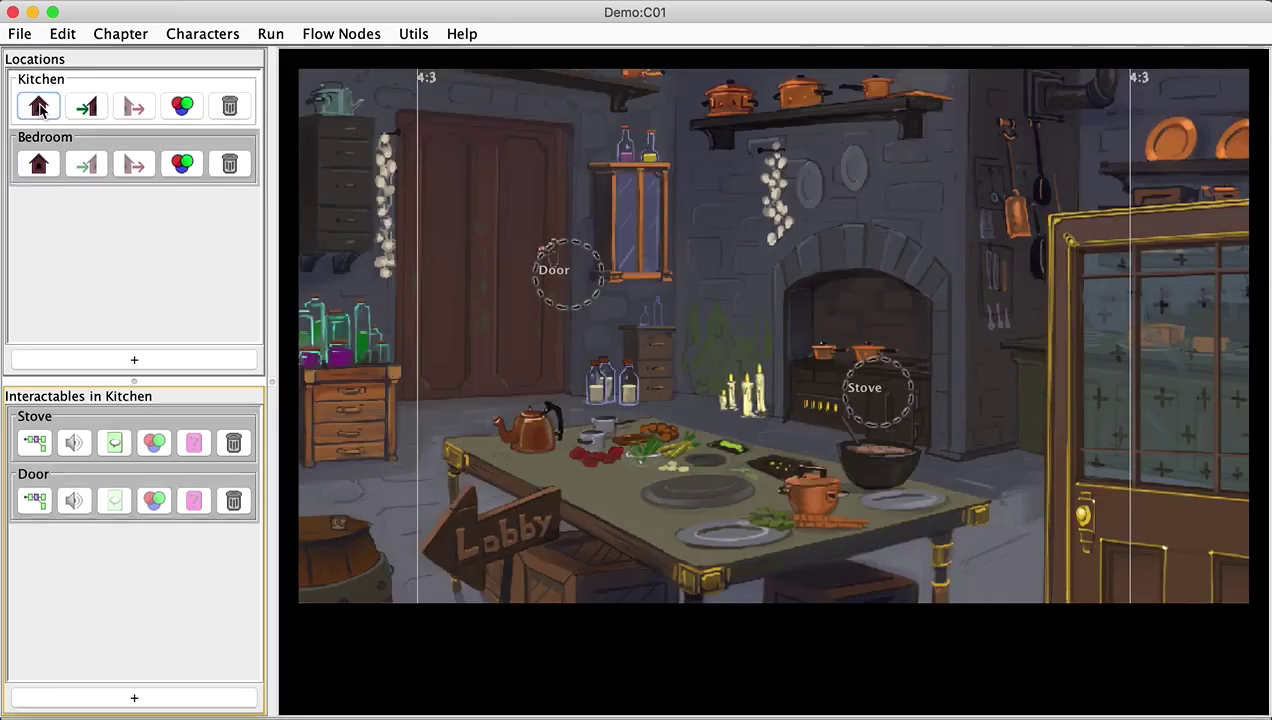
Step: Add an interactable named Test on the table in the Kitchen scene
left_click(616, 437)
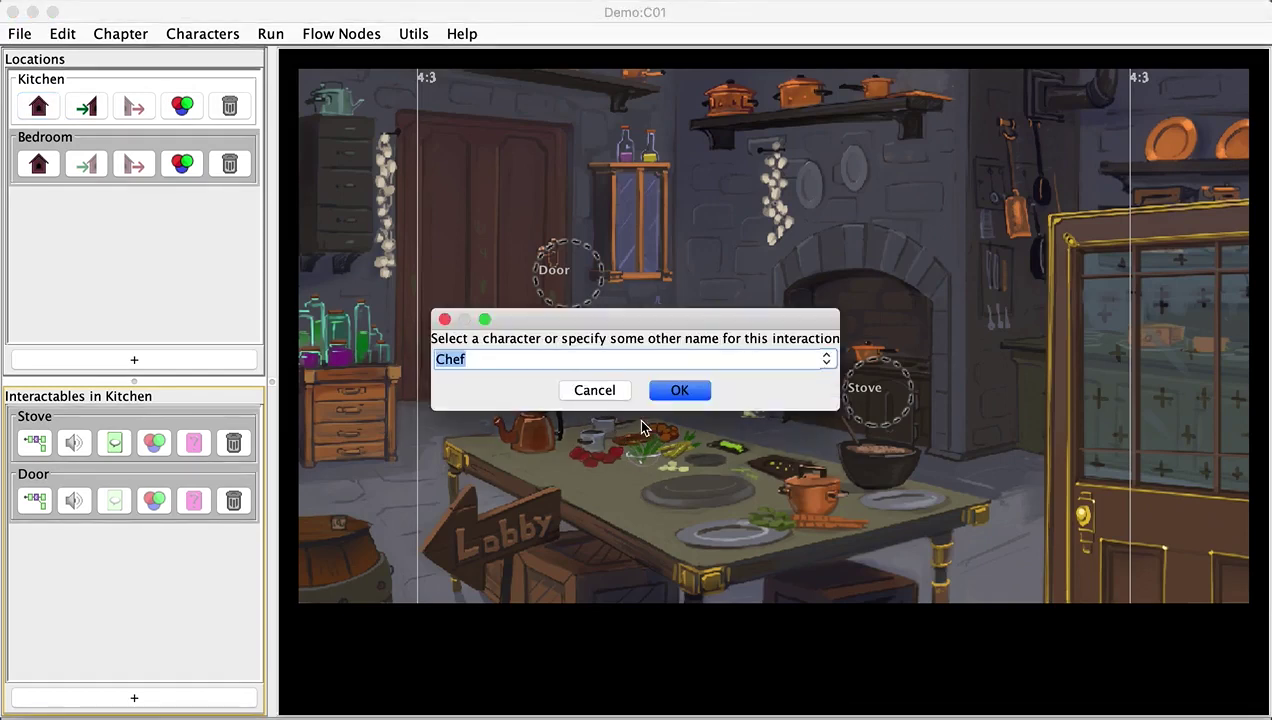
type("Test")
key("Return")
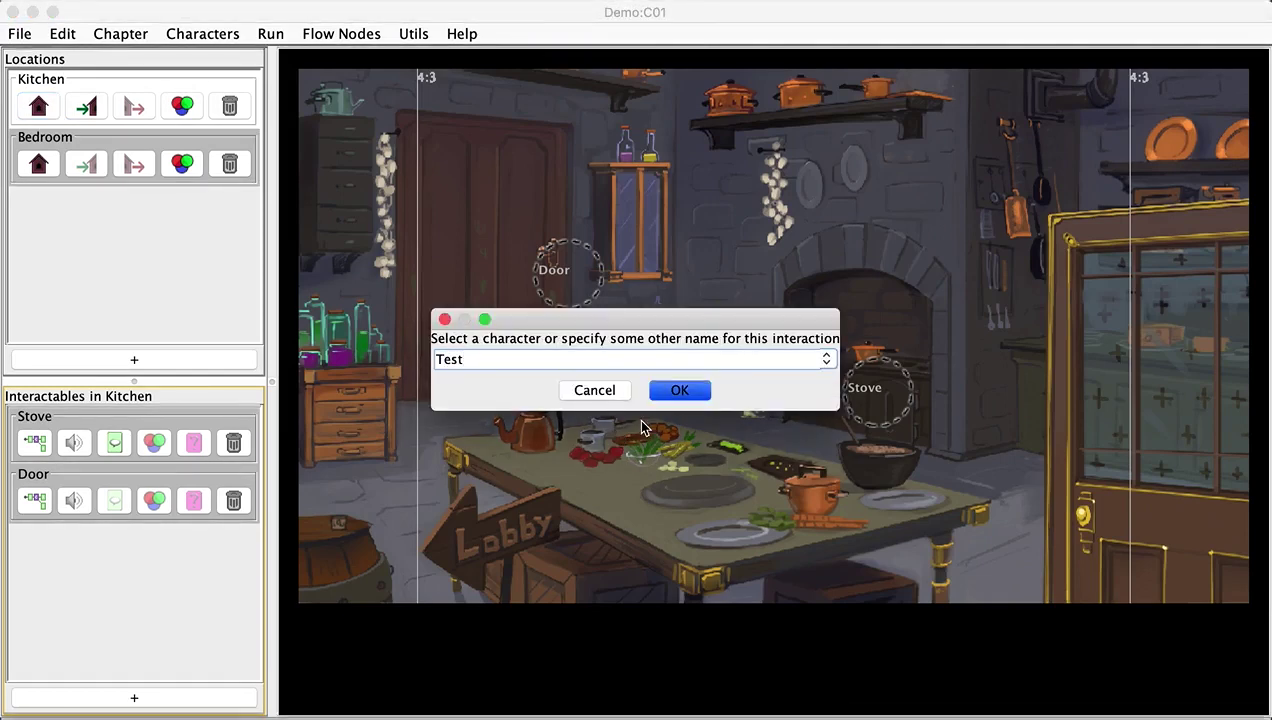
Step: Add a Code node to the Test flow and connect the Start node to it
right_click(590, 240)
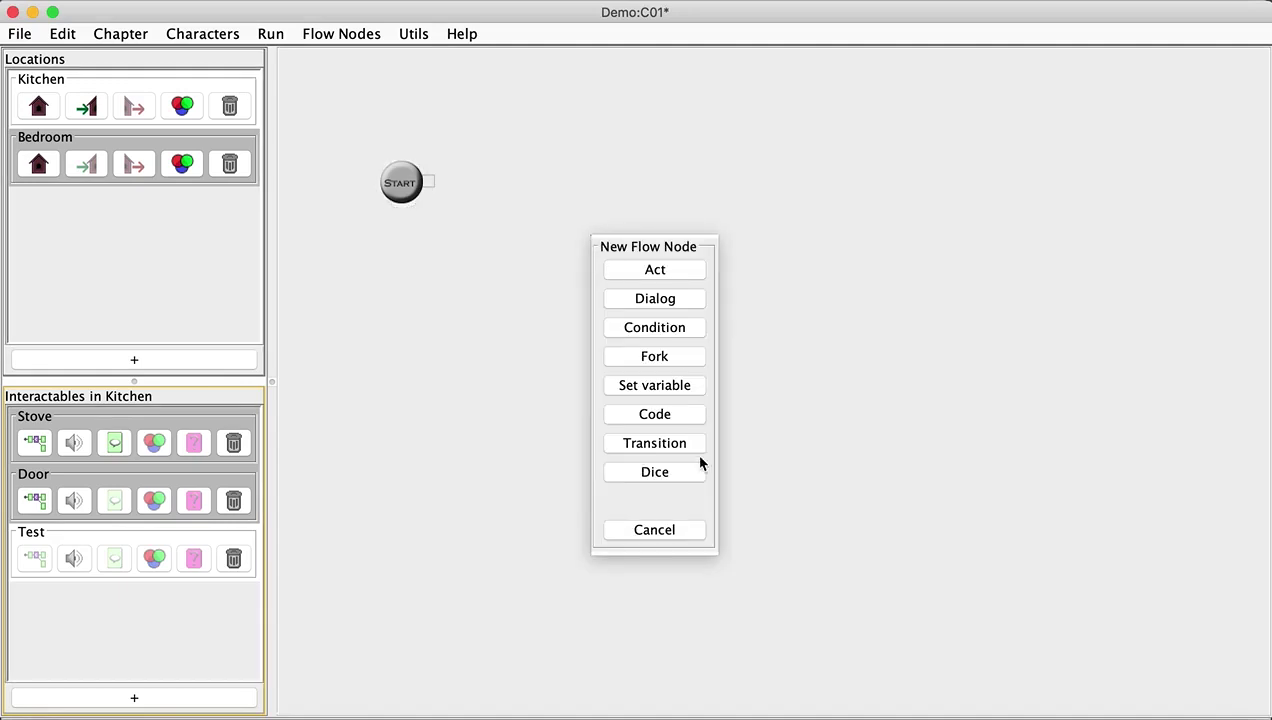
left_click(653, 420)
left_click_drag(590, 245, 512, 185)
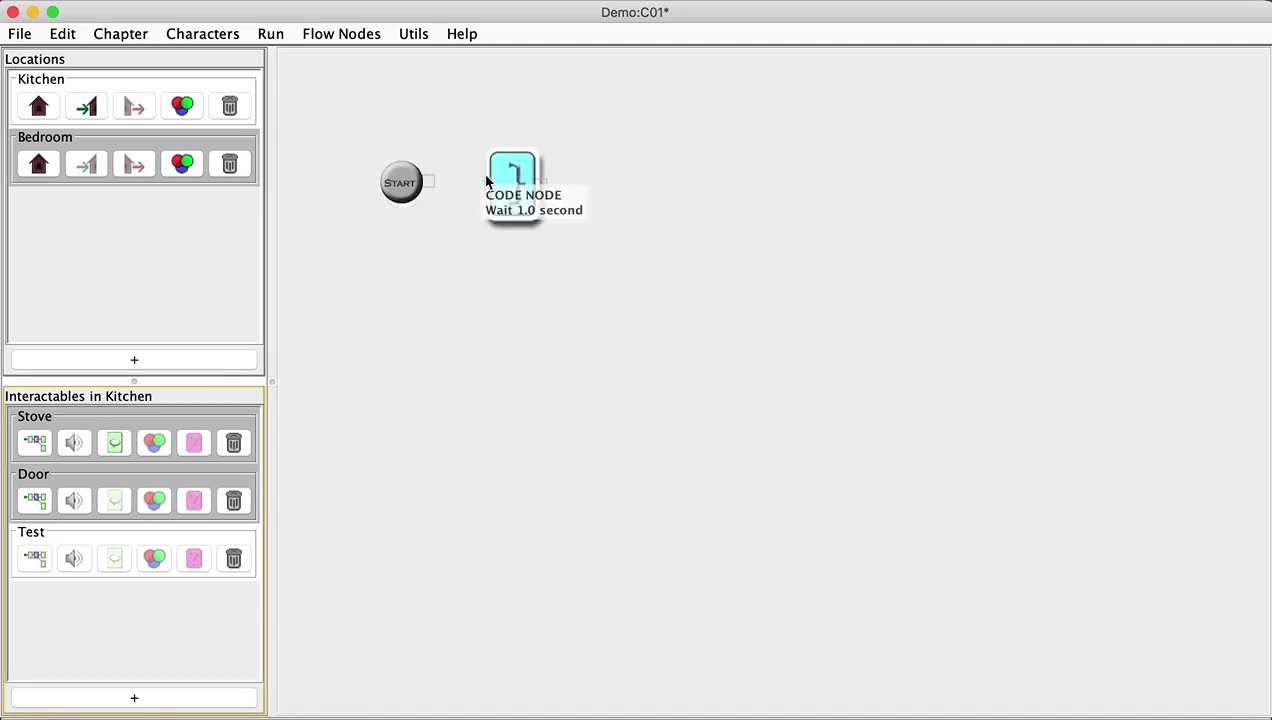
left_click_drag(430, 183, 517, 182)
Step: Set the Code node's function to Sound, import Transition.wav as its sound, and preview it
double_click(517, 182)
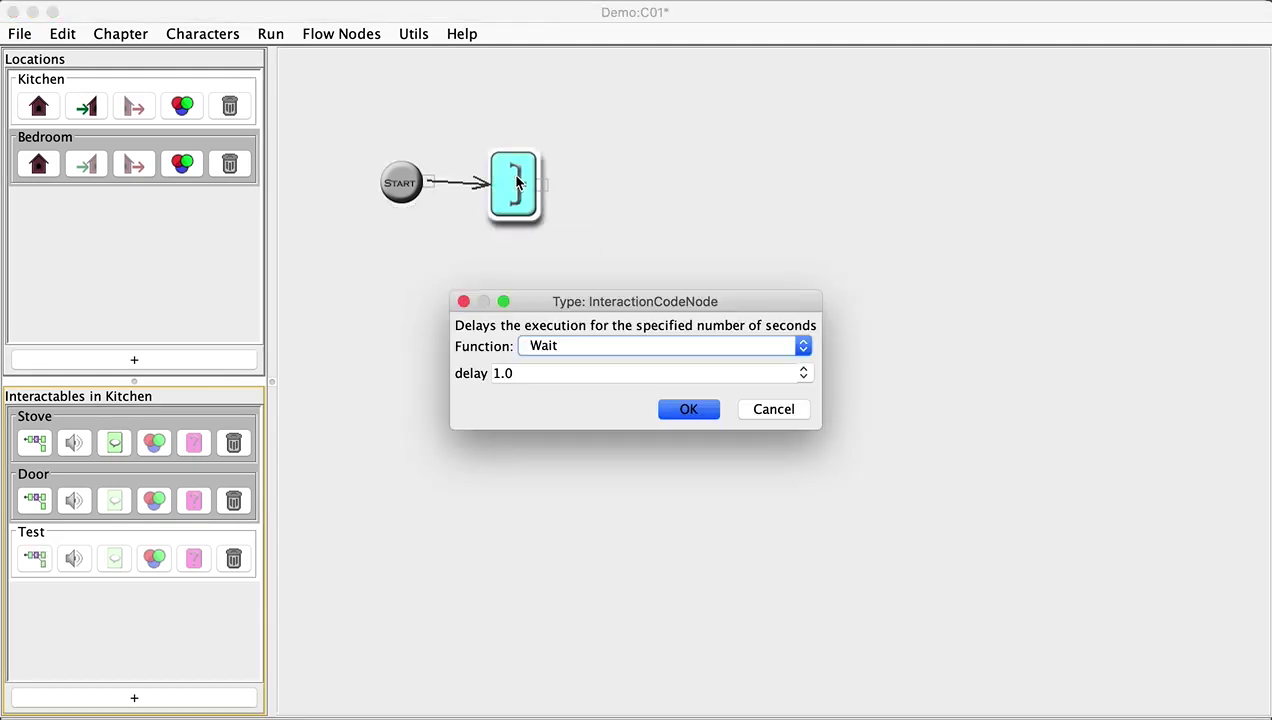
left_click(612, 346)
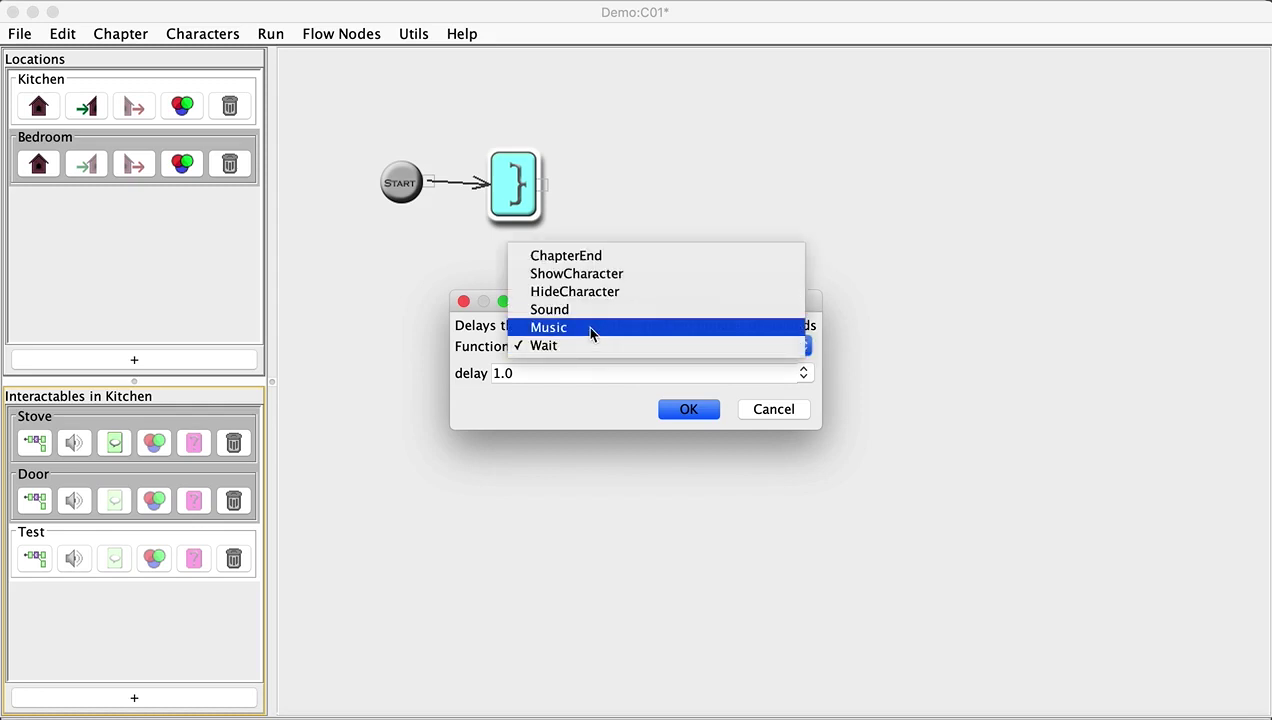
left_click(591, 310)
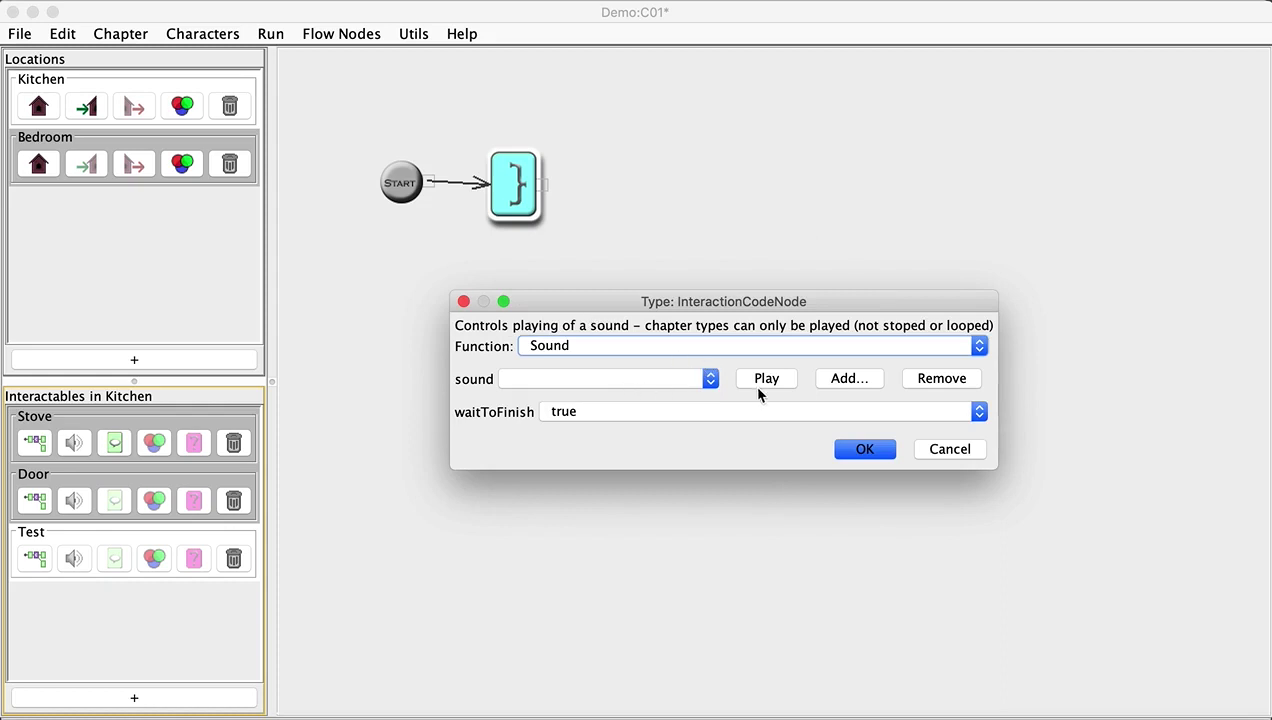
left_click(845, 380)
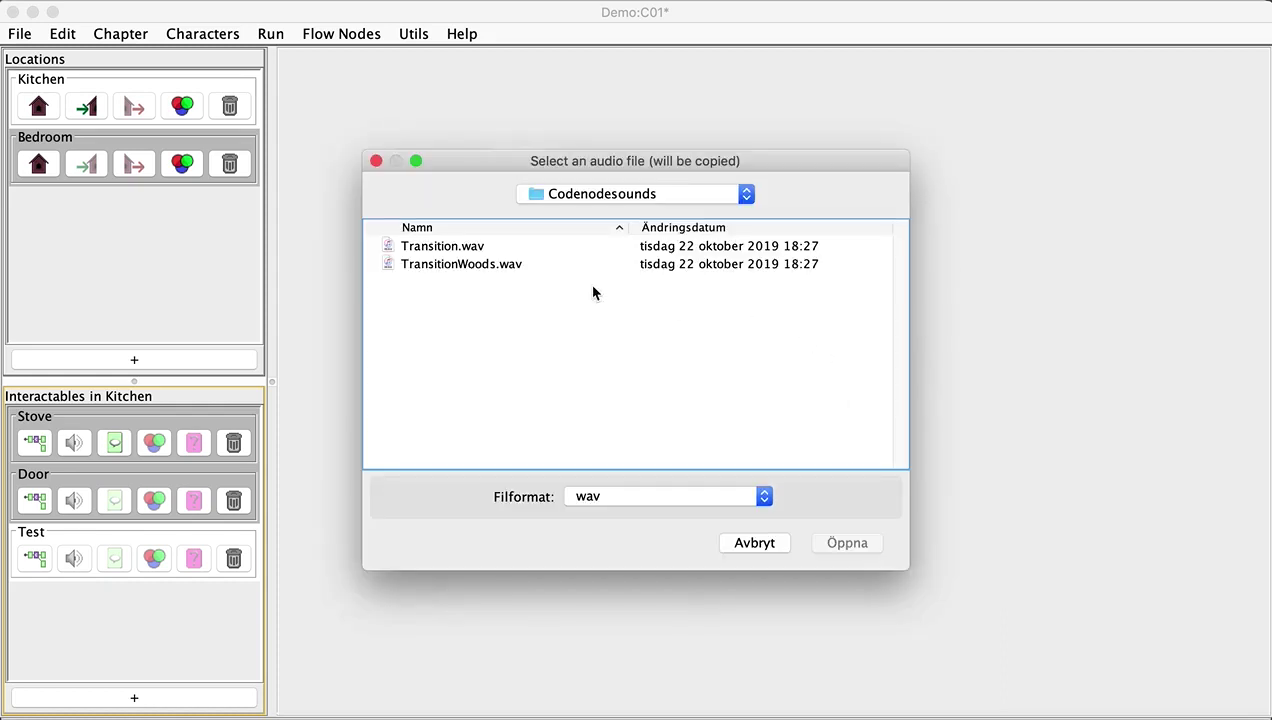
left_click(466, 250)
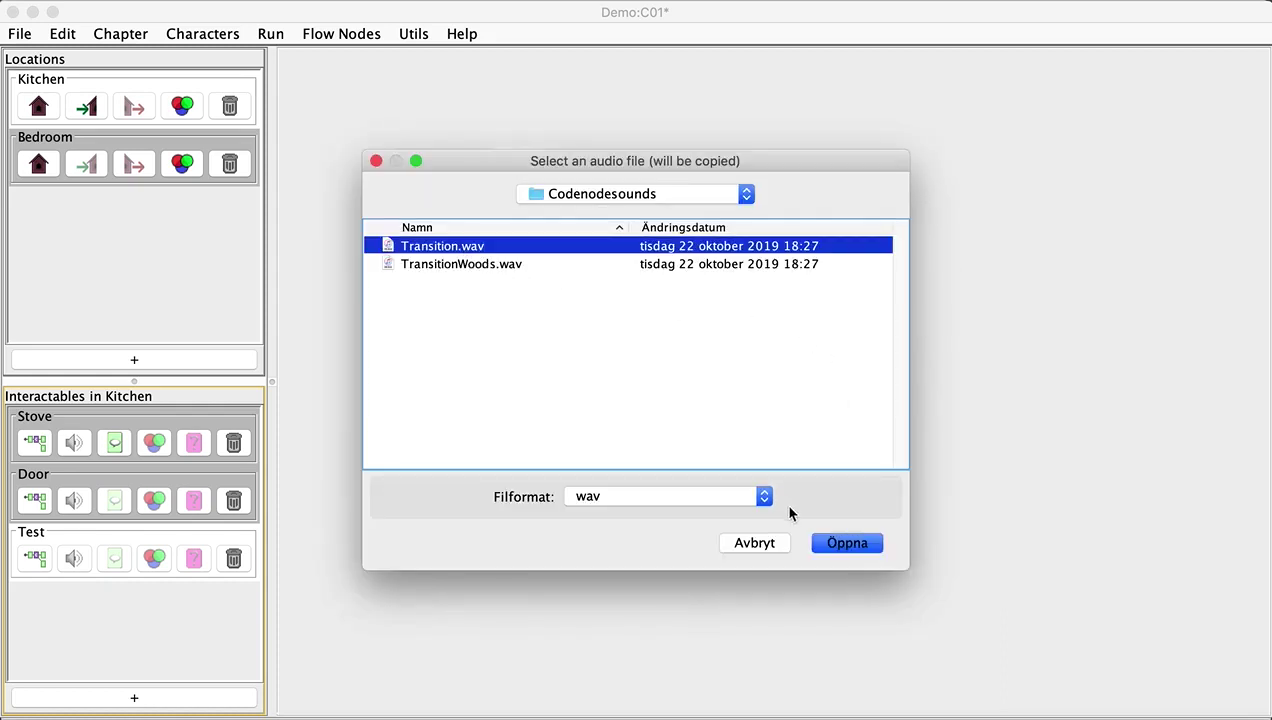
key("Return")
left_click(756, 396)
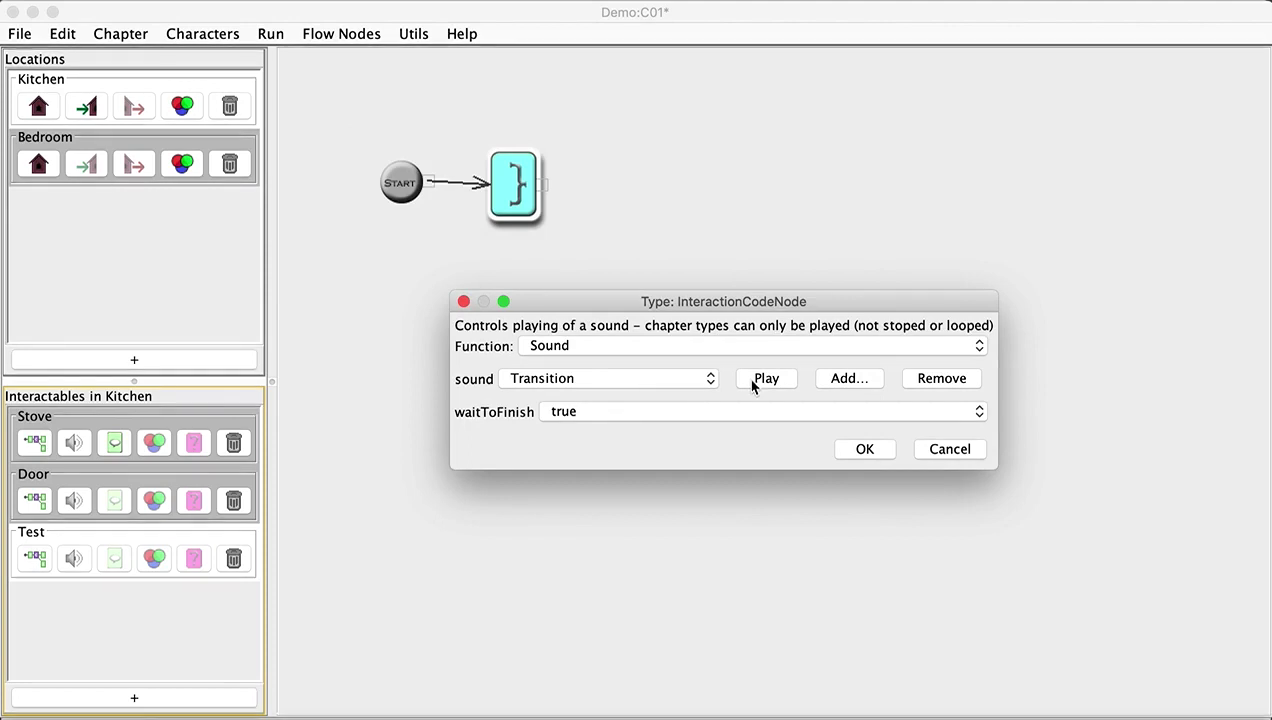
left_click(864, 450)
Step: Save the project and test-run the chapter with TTS generated, trying out the Test interactable in the kitchen before exiting
key("super+s")
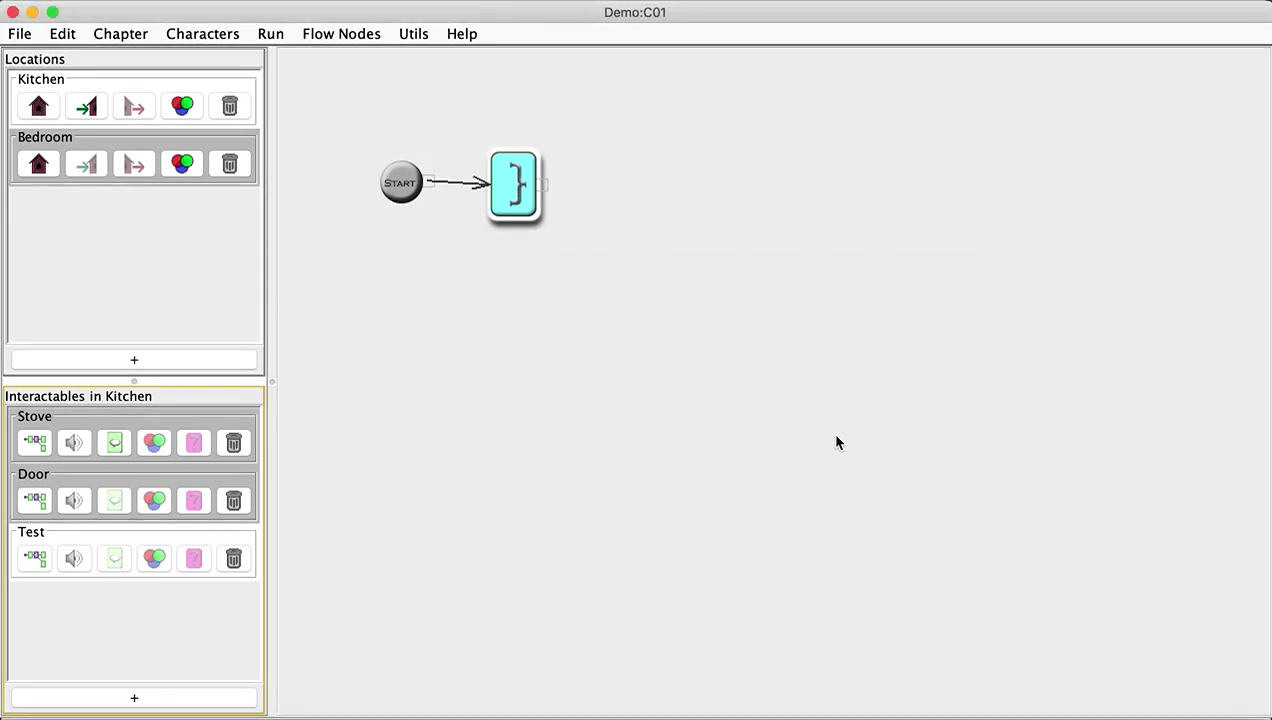
key("super+r")
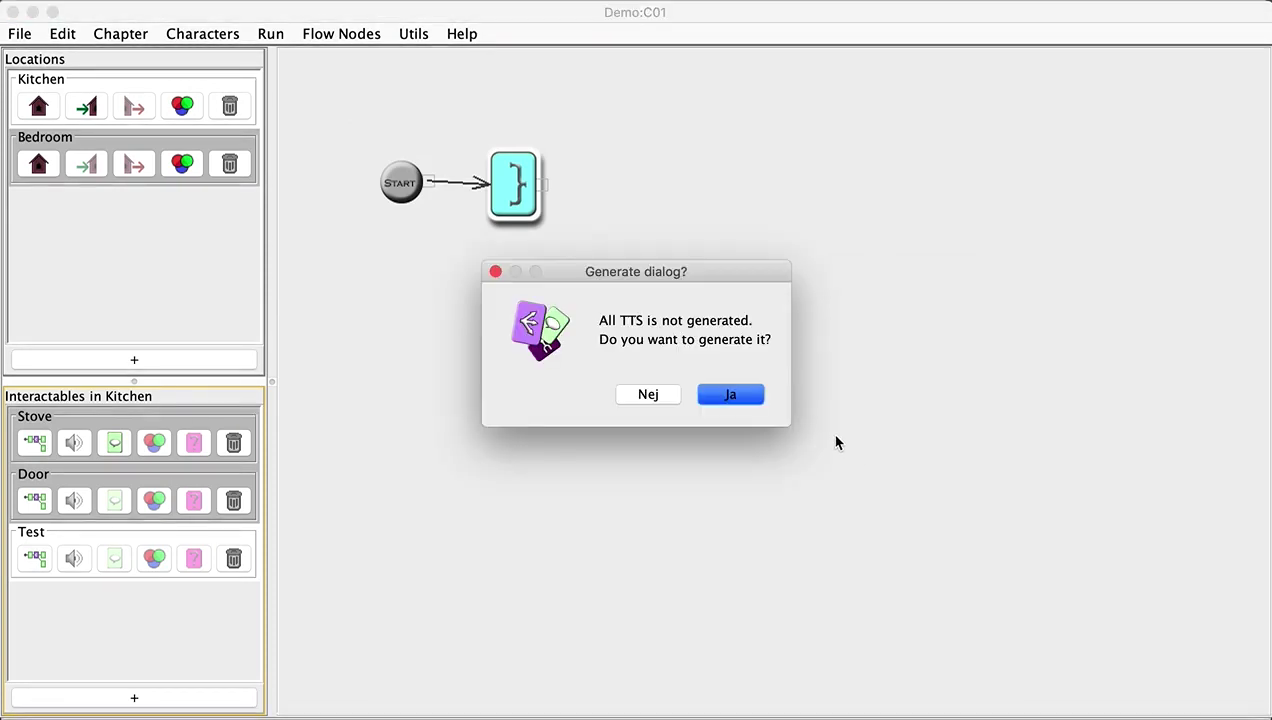
left_click(728, 396)
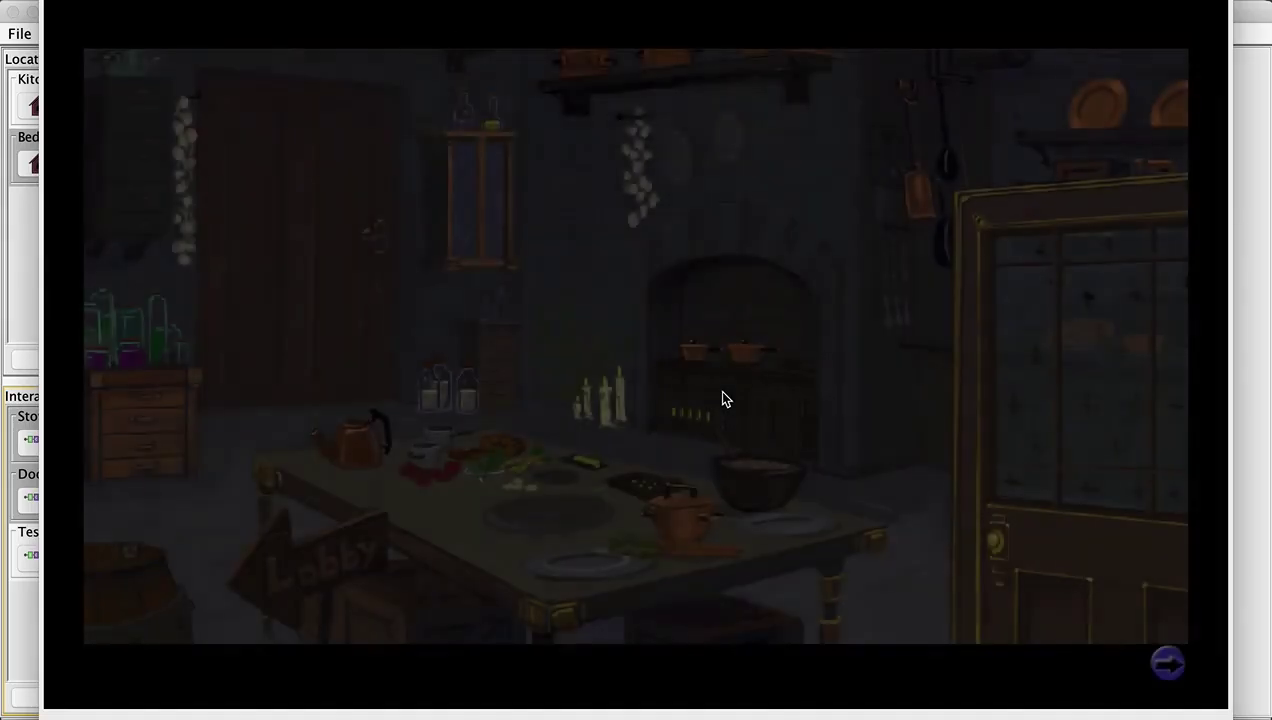
left_click(585, 419)
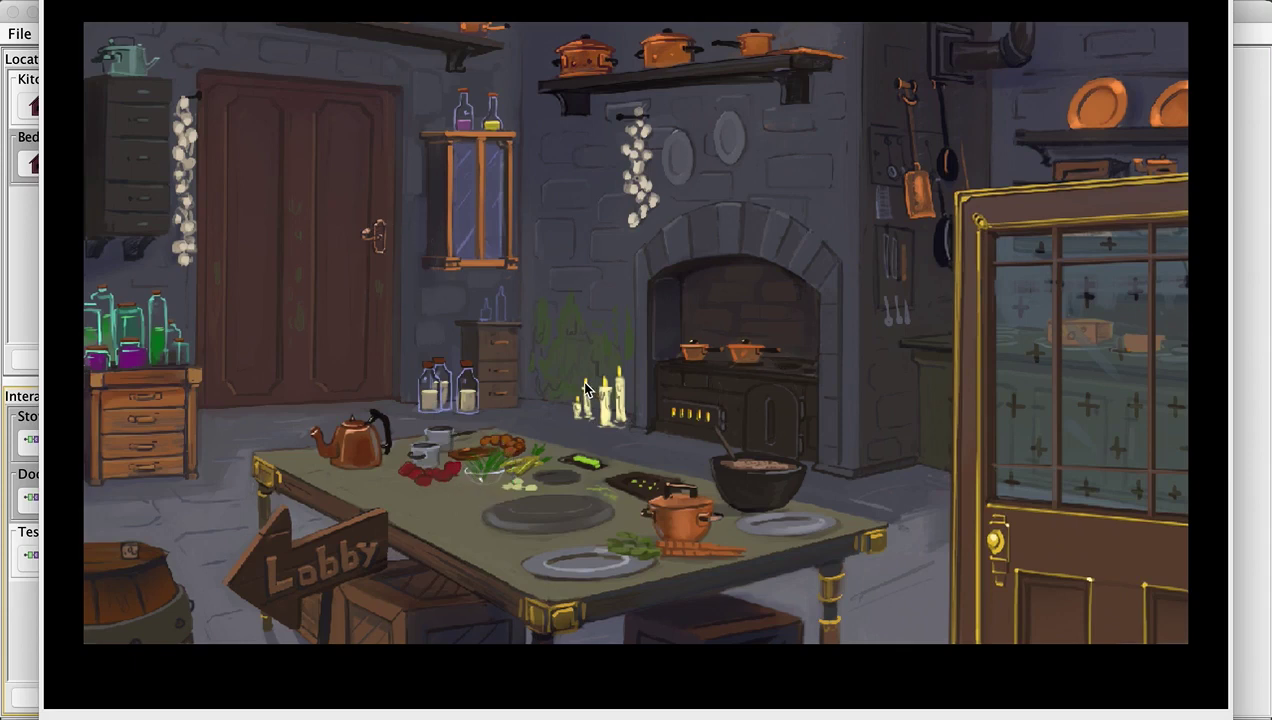
key("Escape")
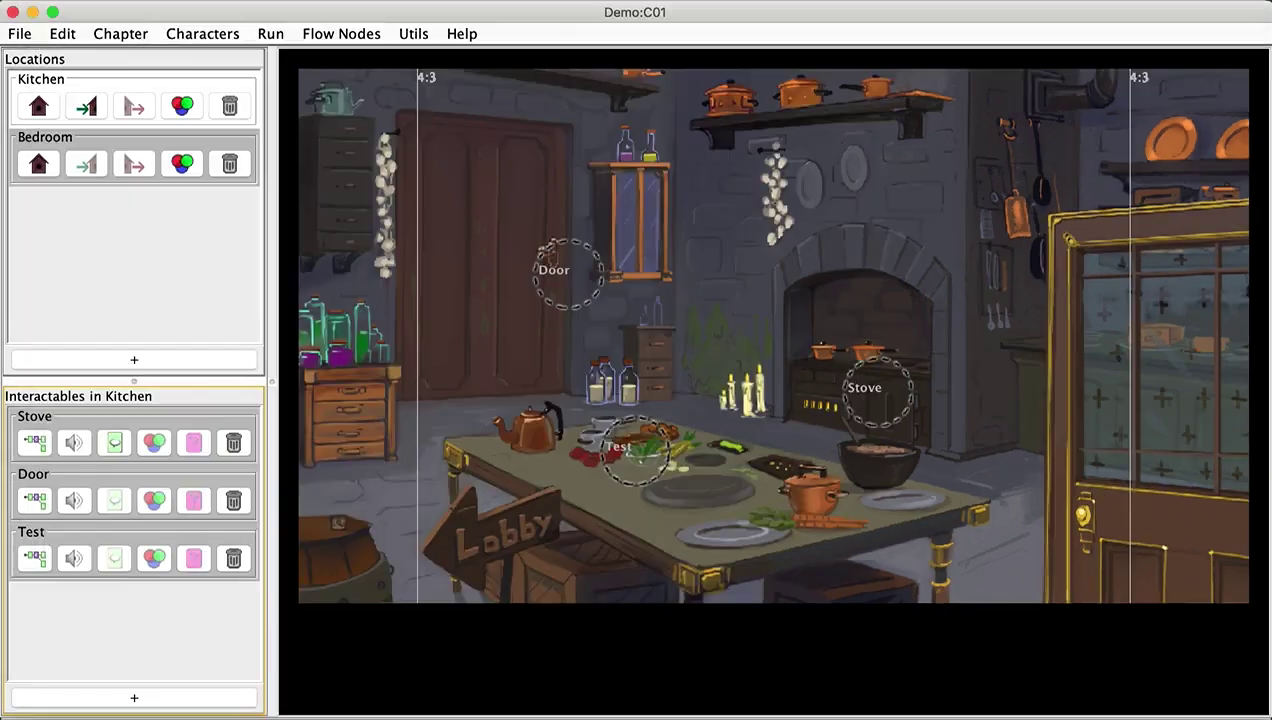
Step: Open the Test interactable's flow and review the function options of its Code node without changing them
left_click(40, 561)
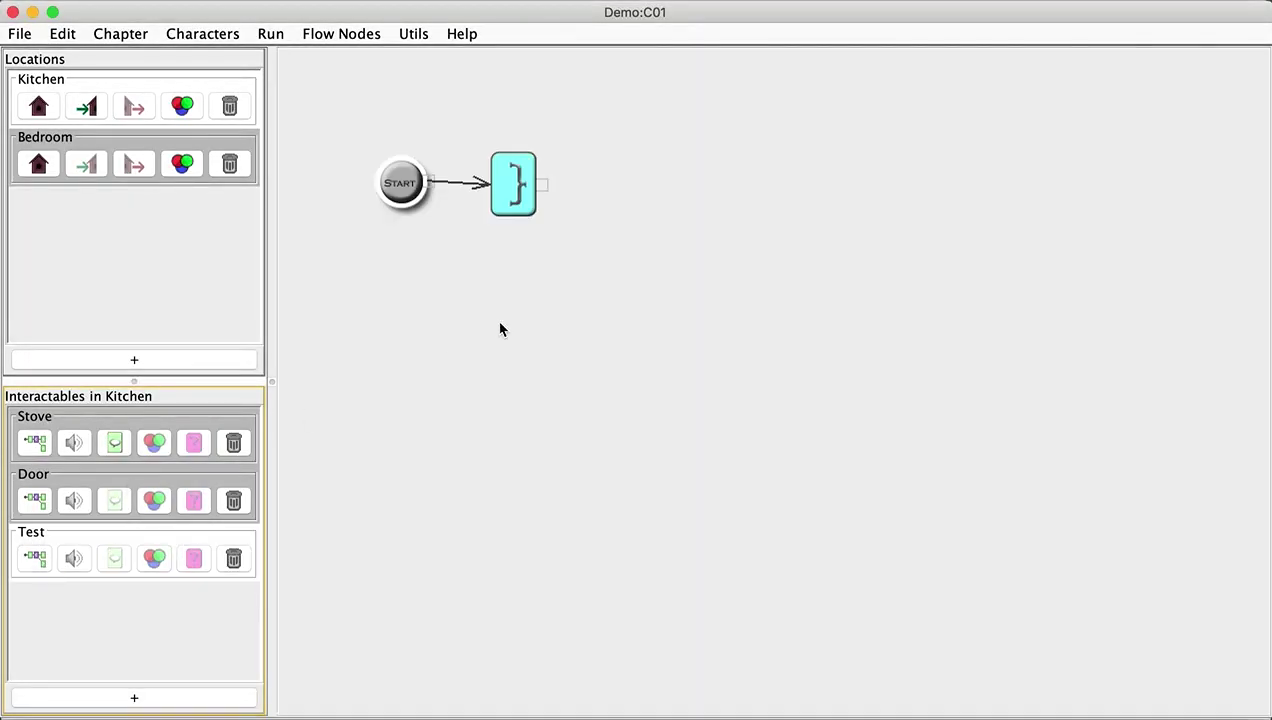
double_click(512, 181)
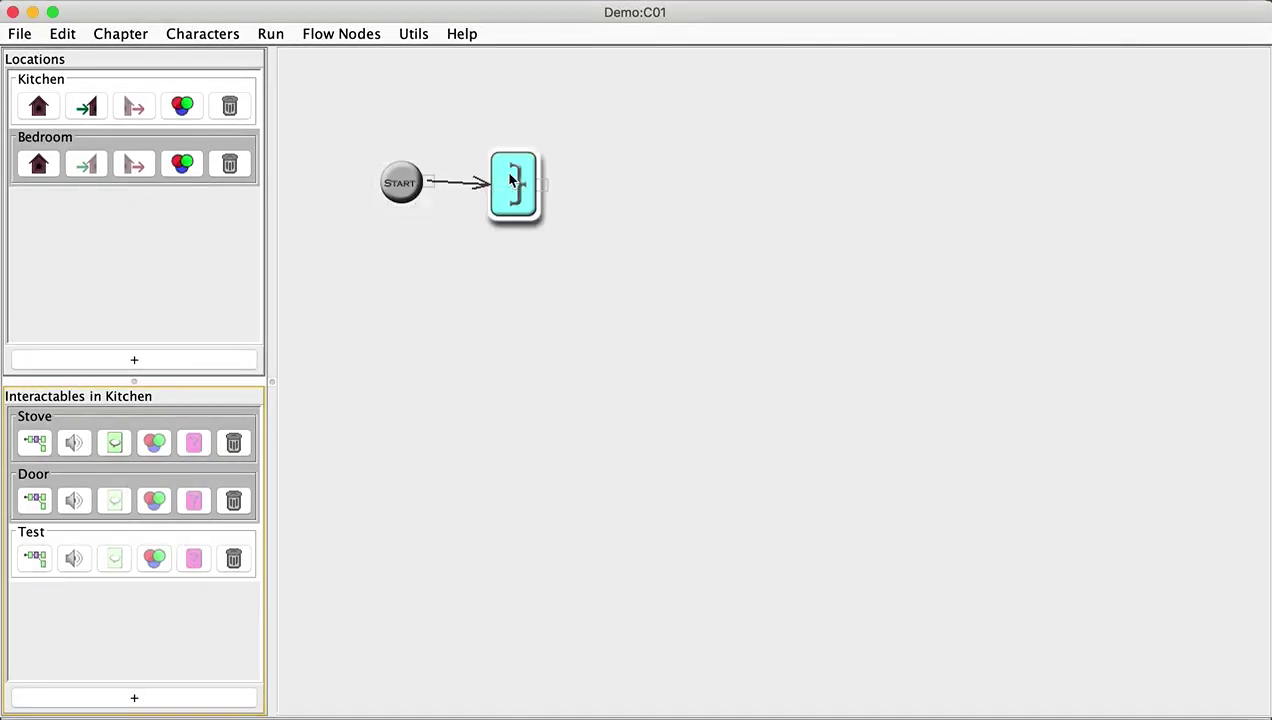
left_click(549, 325)
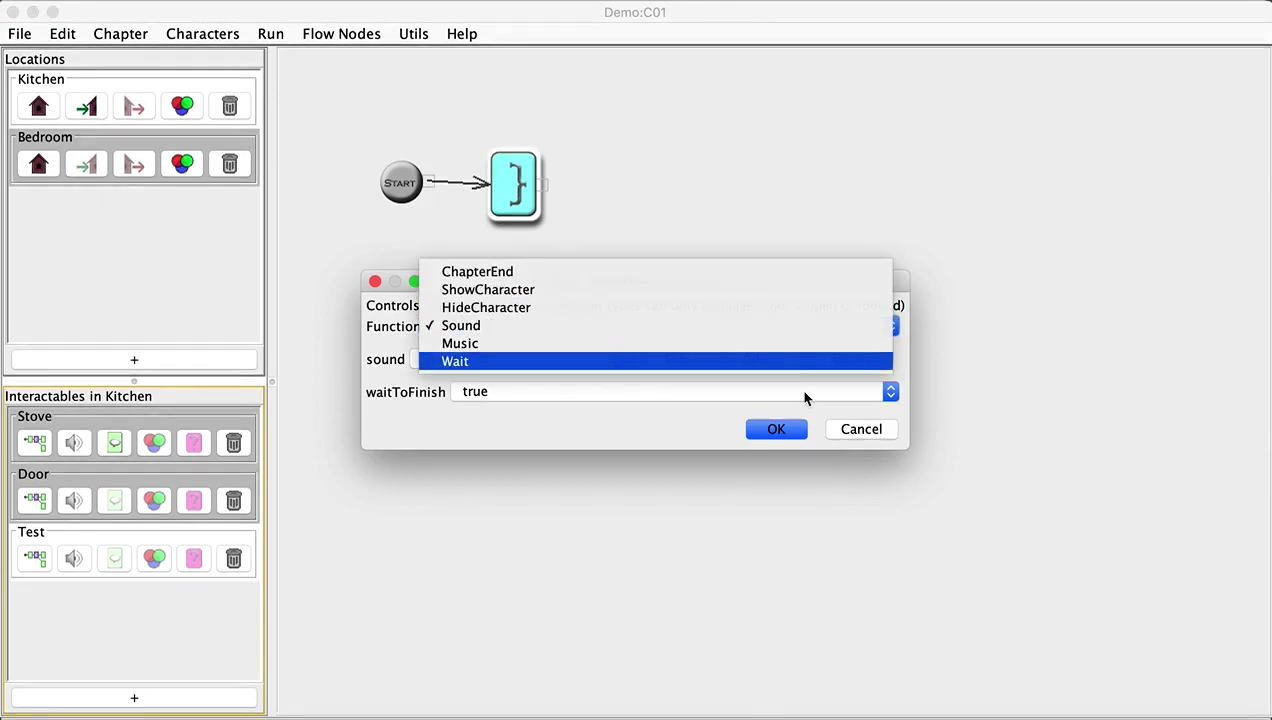
left_click(775, 428)
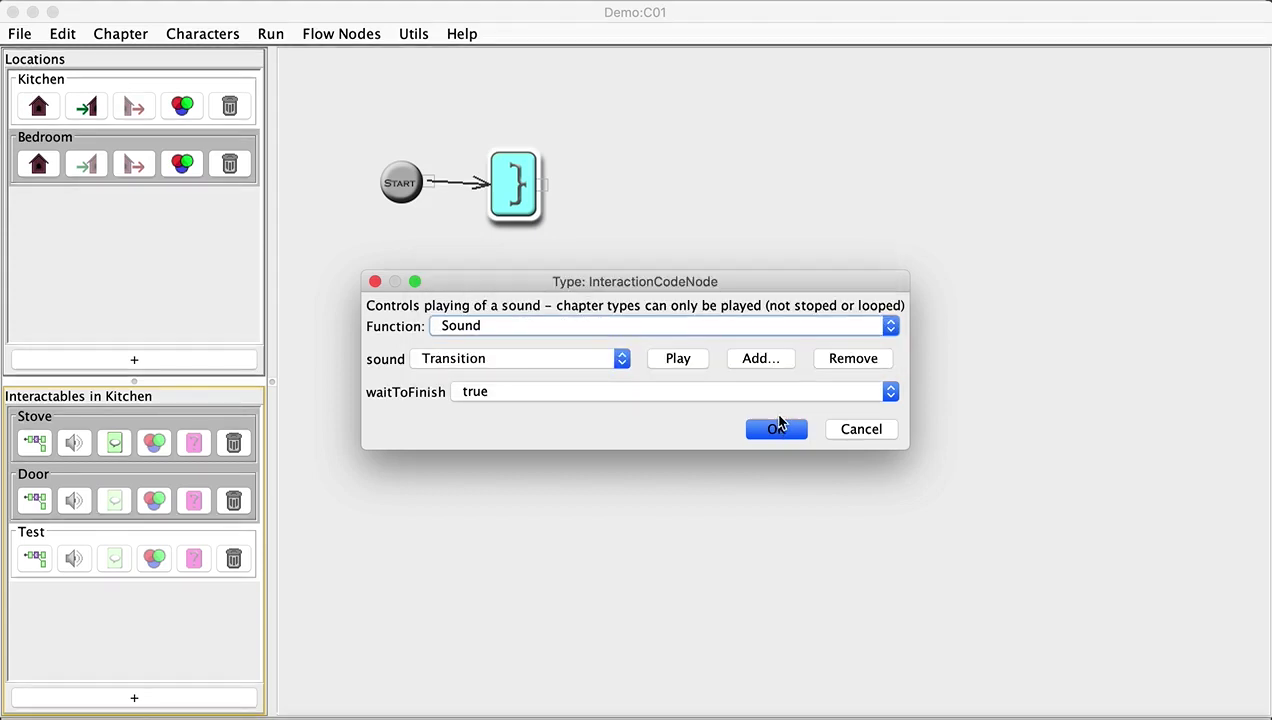
left_click(857, 430)
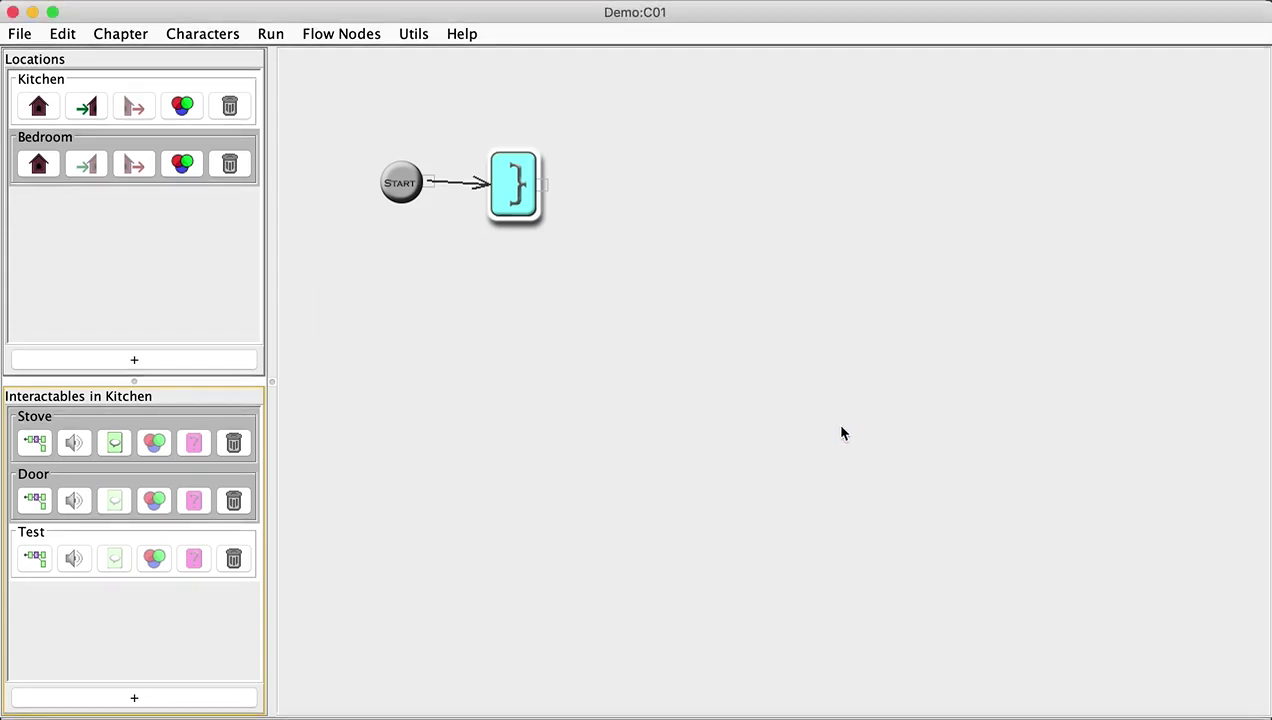
Step: Detach the Code node from Start, move it aside, and insert an Act node connected to Start
left_click(429, 183)
left_click_drag(521, 178, 702, 185)
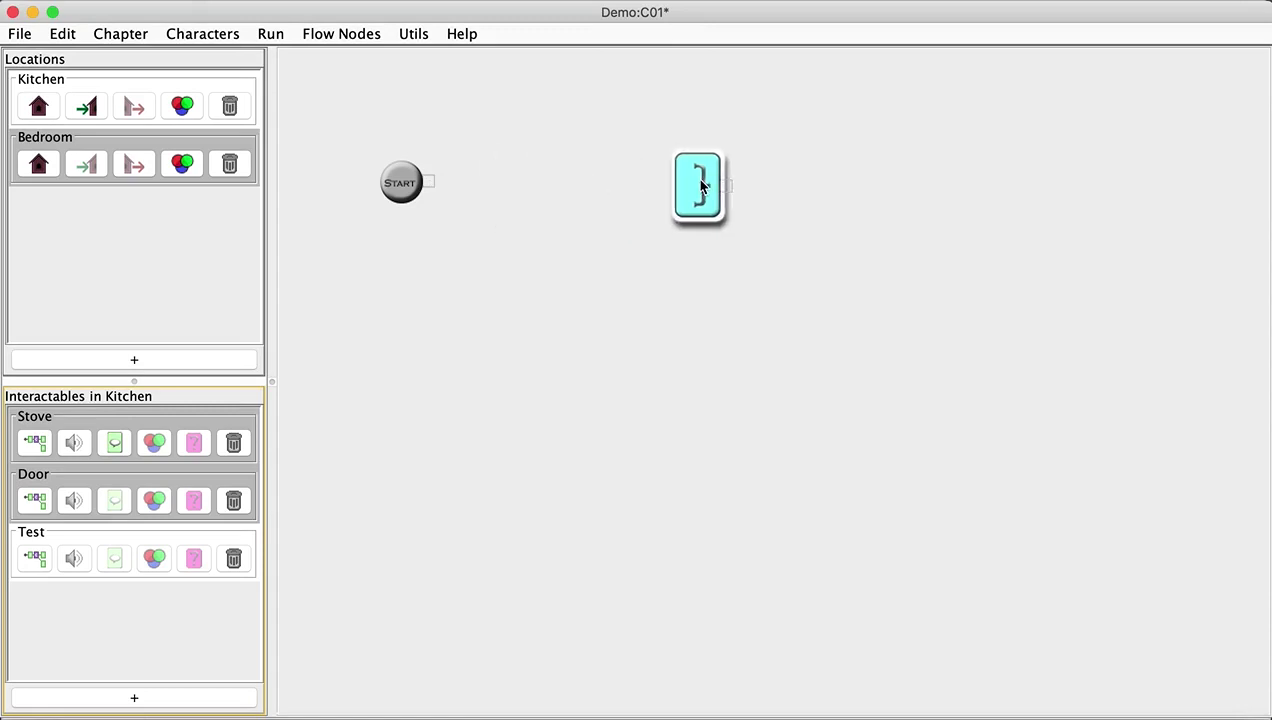
key("l")
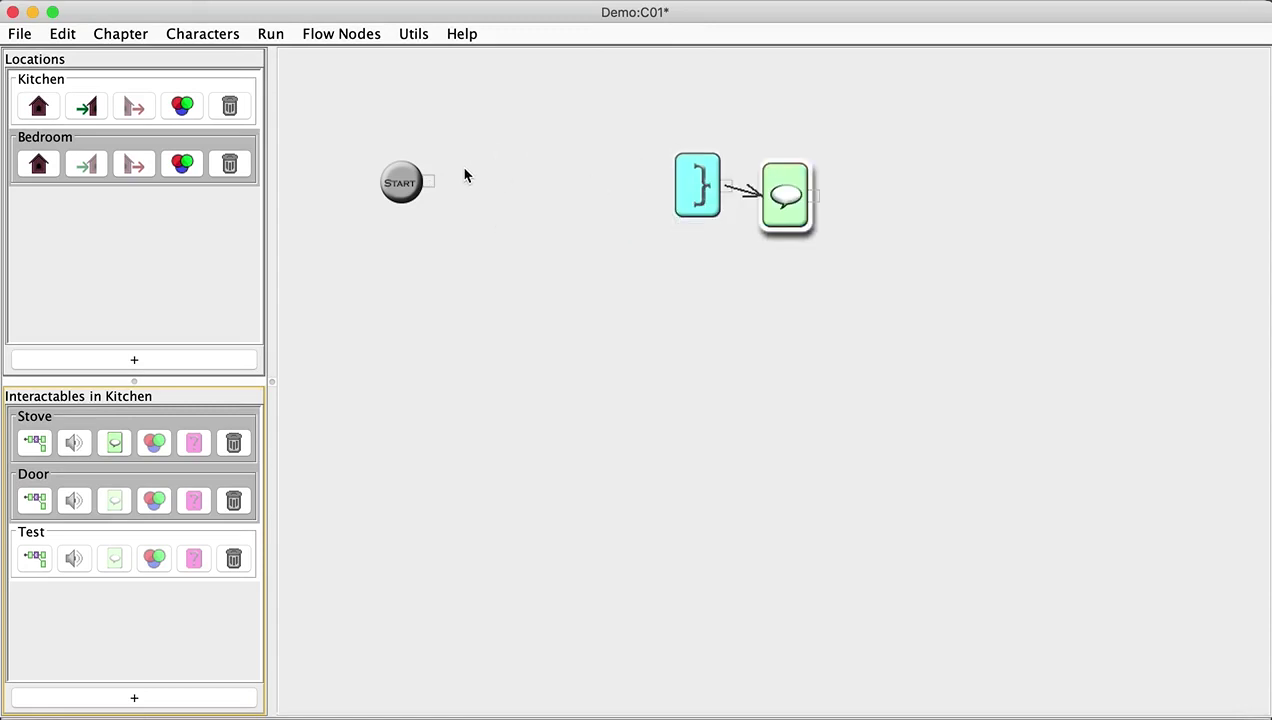
left_click(726, 187)
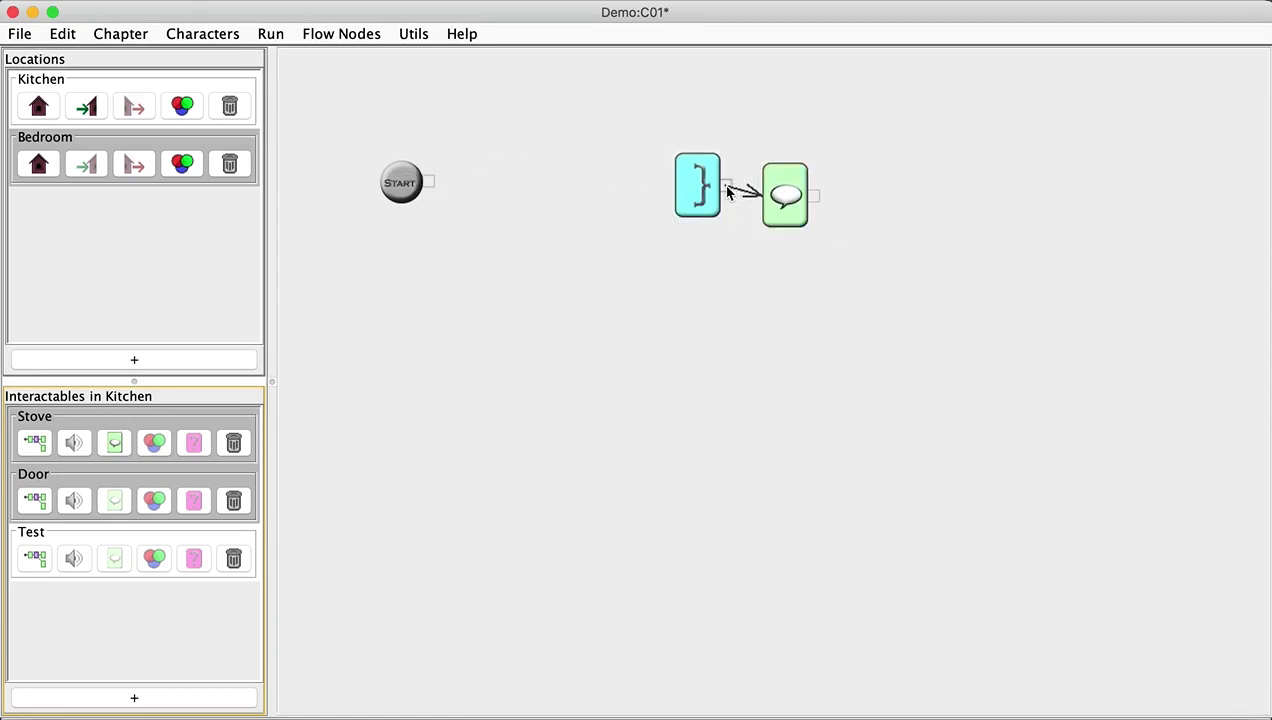
left_click_drag(785, 195, 495, 183)
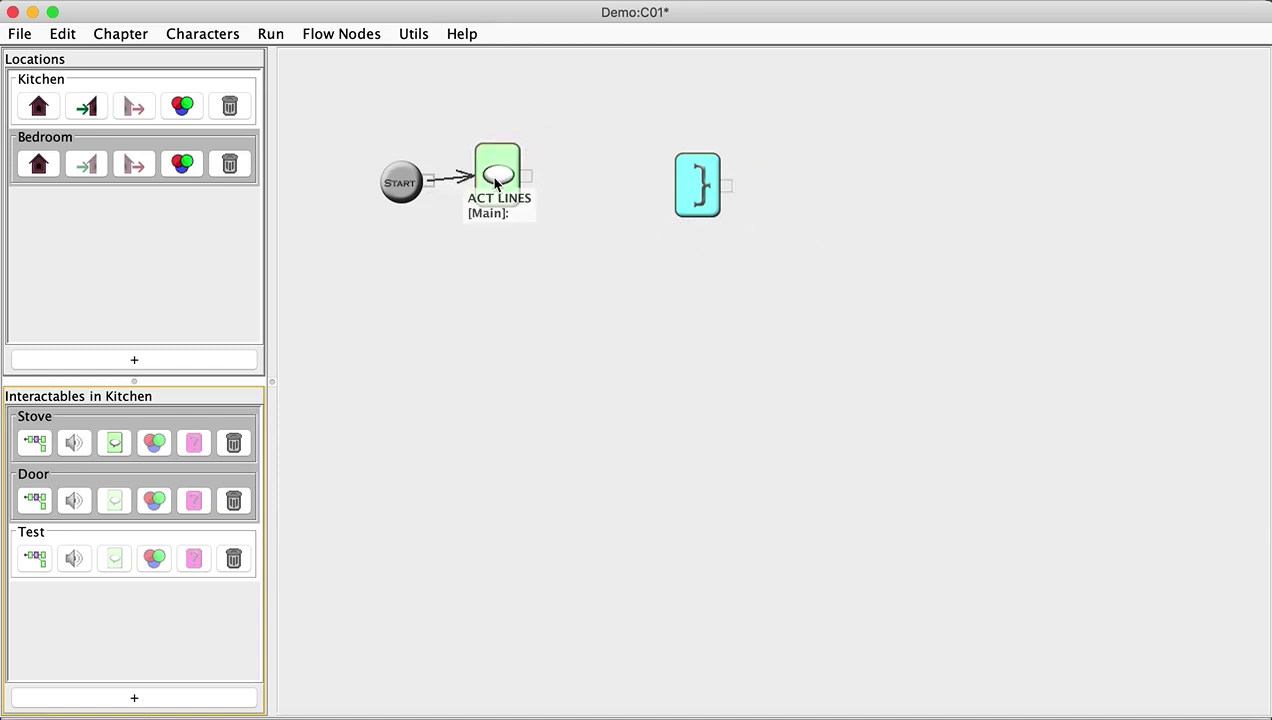
Step: Give the Act node two lines: Main saying "Hello" and Chef saying "Hey you!"
double_click(495, 178)
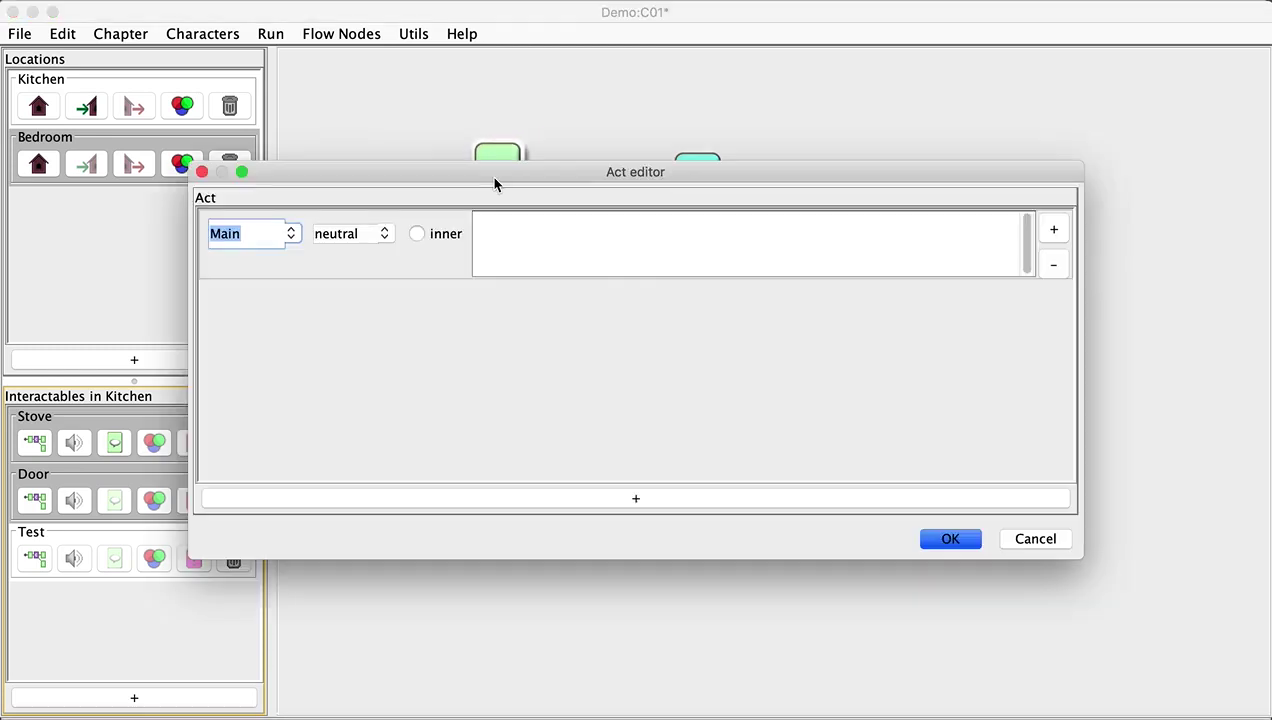
left_click(520, 236)
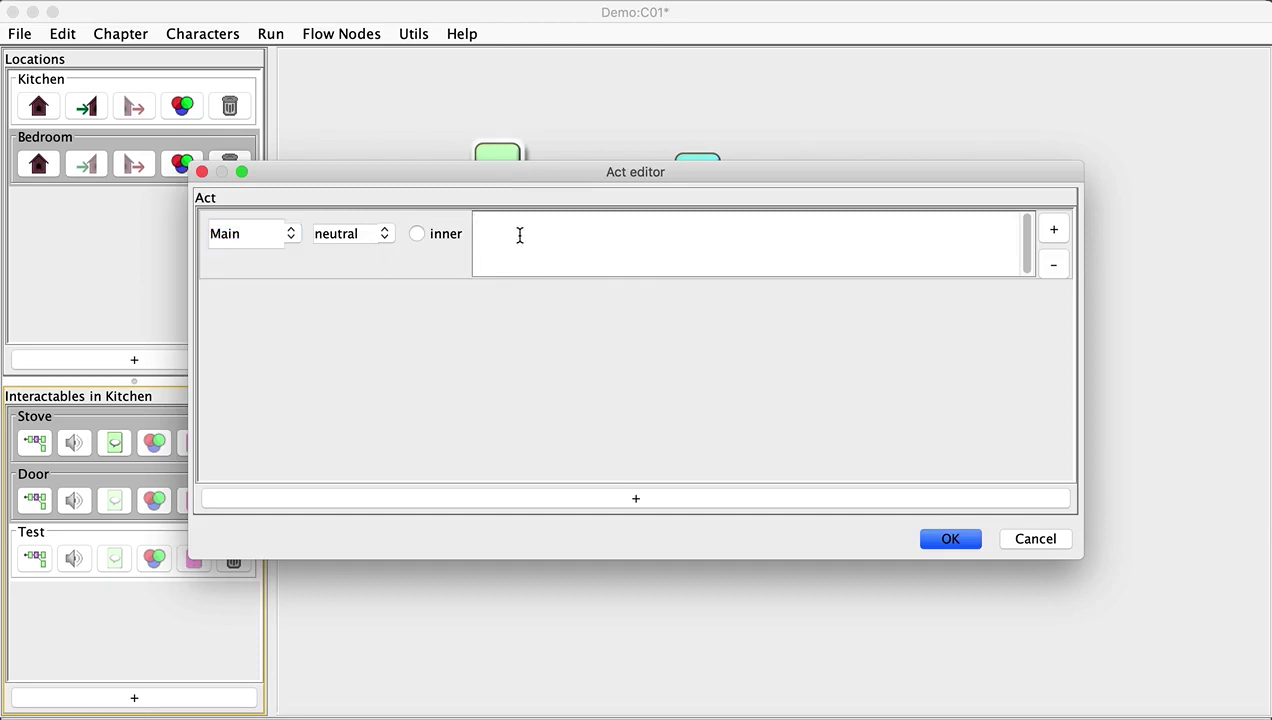
type("Hello")
left_click(494, 497)
left_click(290, 303)
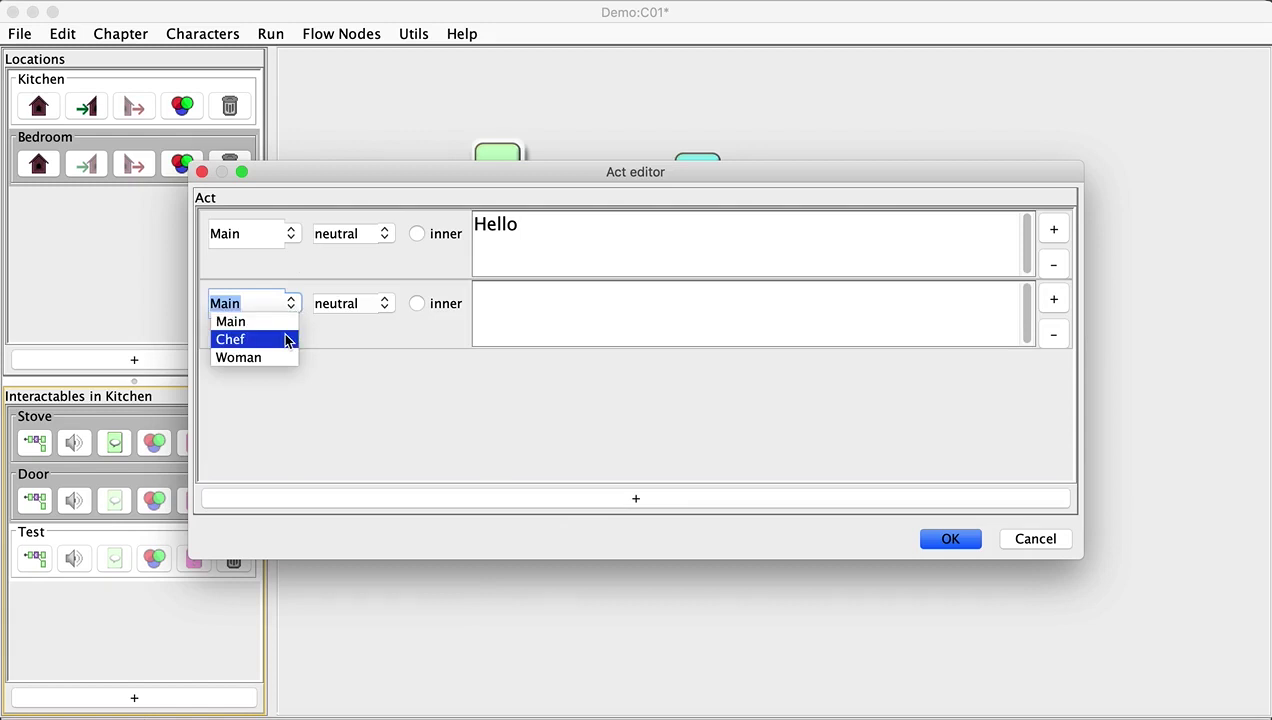
left_click(285, 341)
left_click(503, 317)
type("Hej")
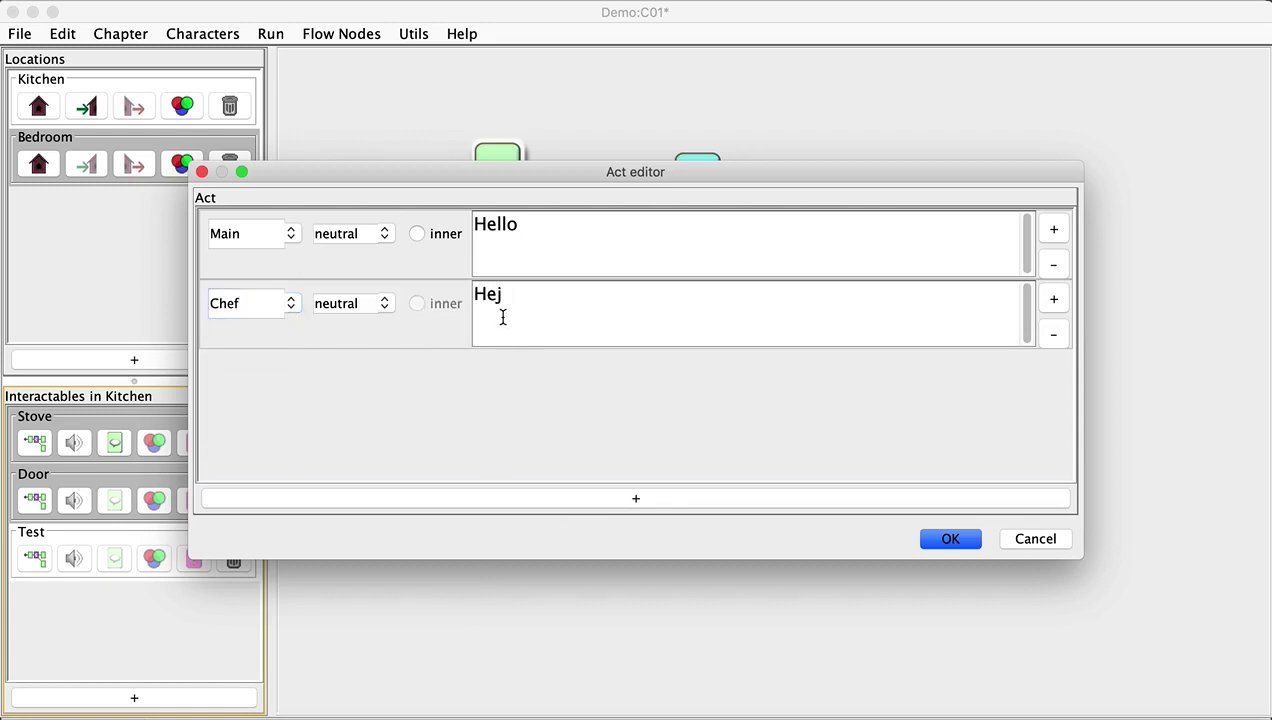
key("BackSpace")
type("y you!")
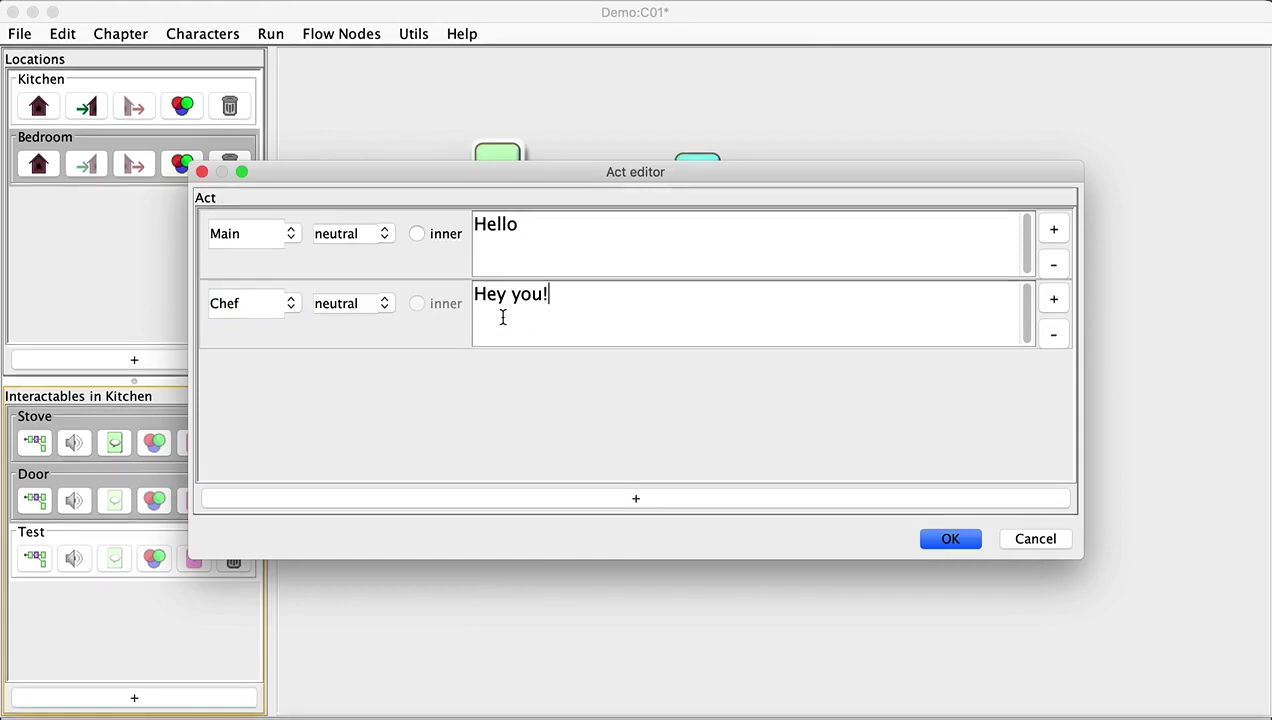
left_click(950, 539)
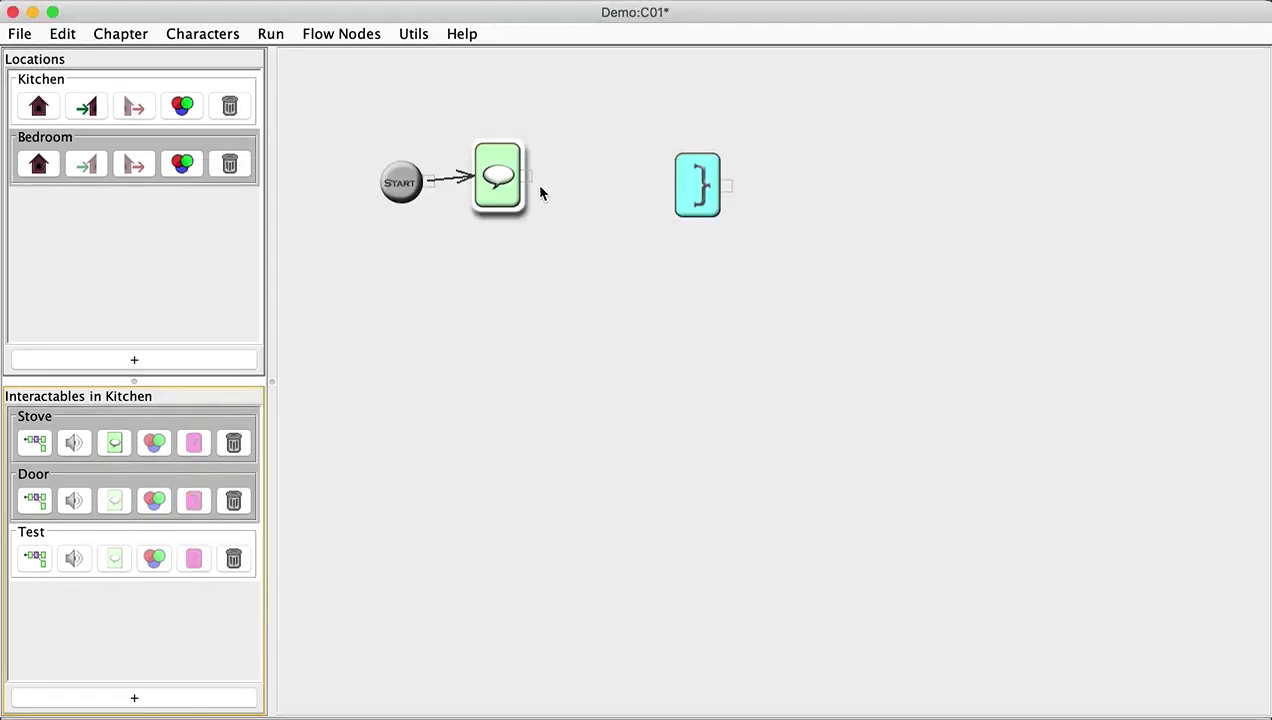
Step: Connect the Act node to the Code node and set the Code node's function to HideCharacter with side RIGHT
left_click_drag(527, 178, 588, 185)
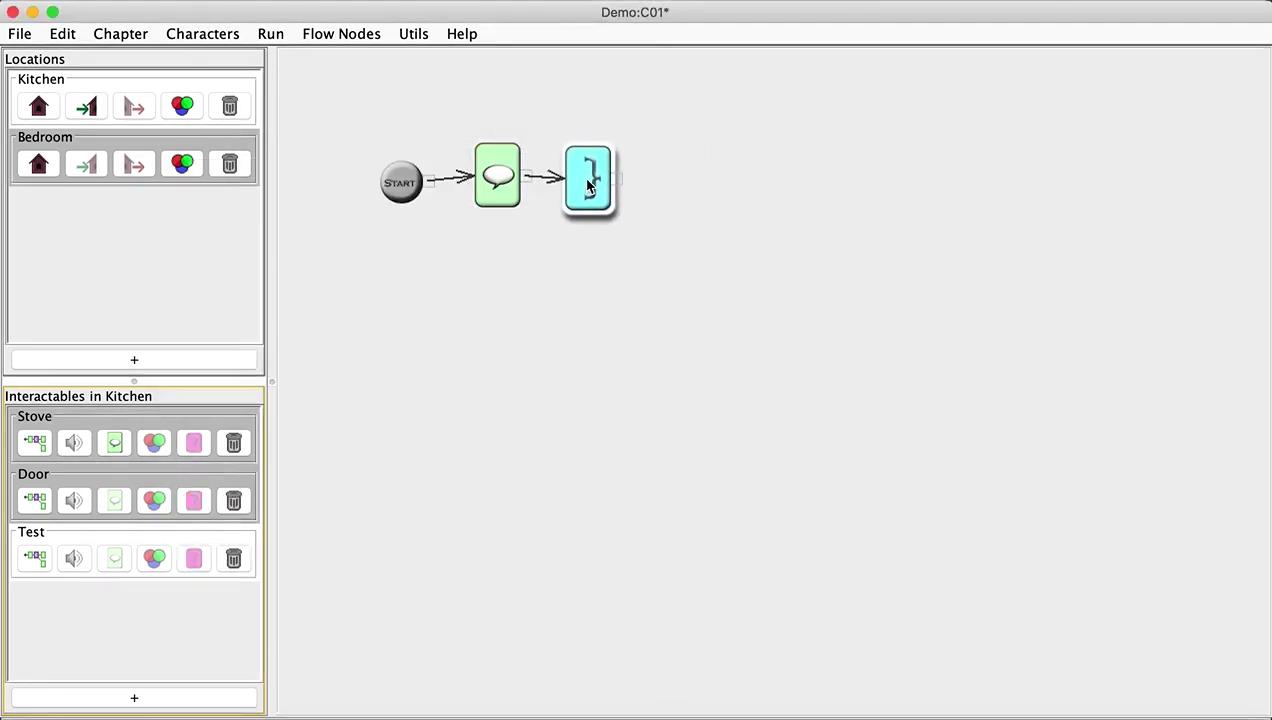
double_click(588, 182)
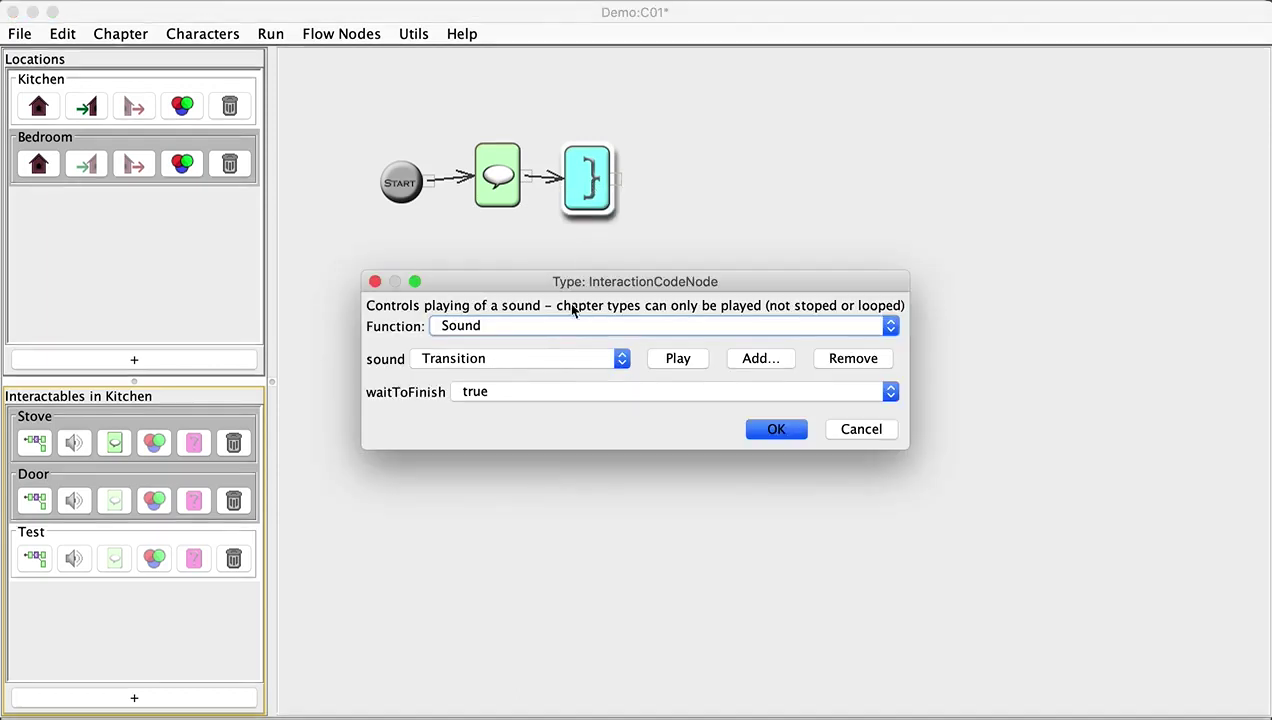
left_click(531, 330)
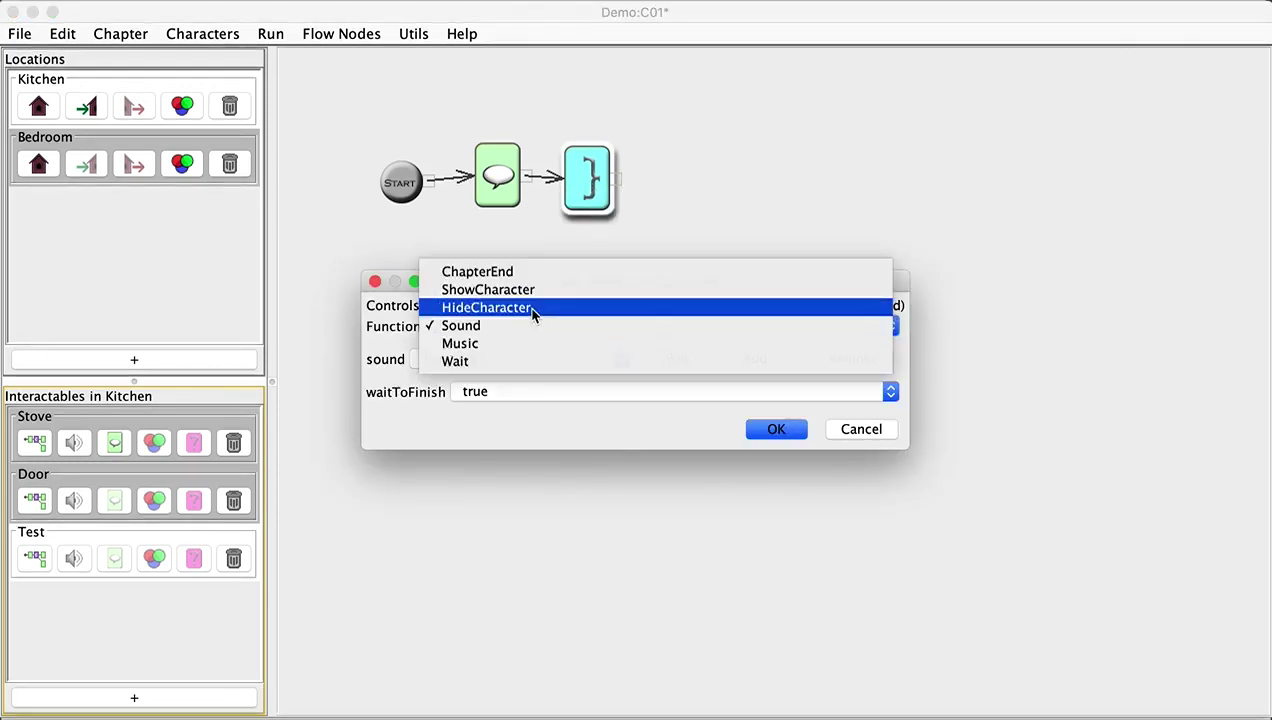
left_click(532, 310)
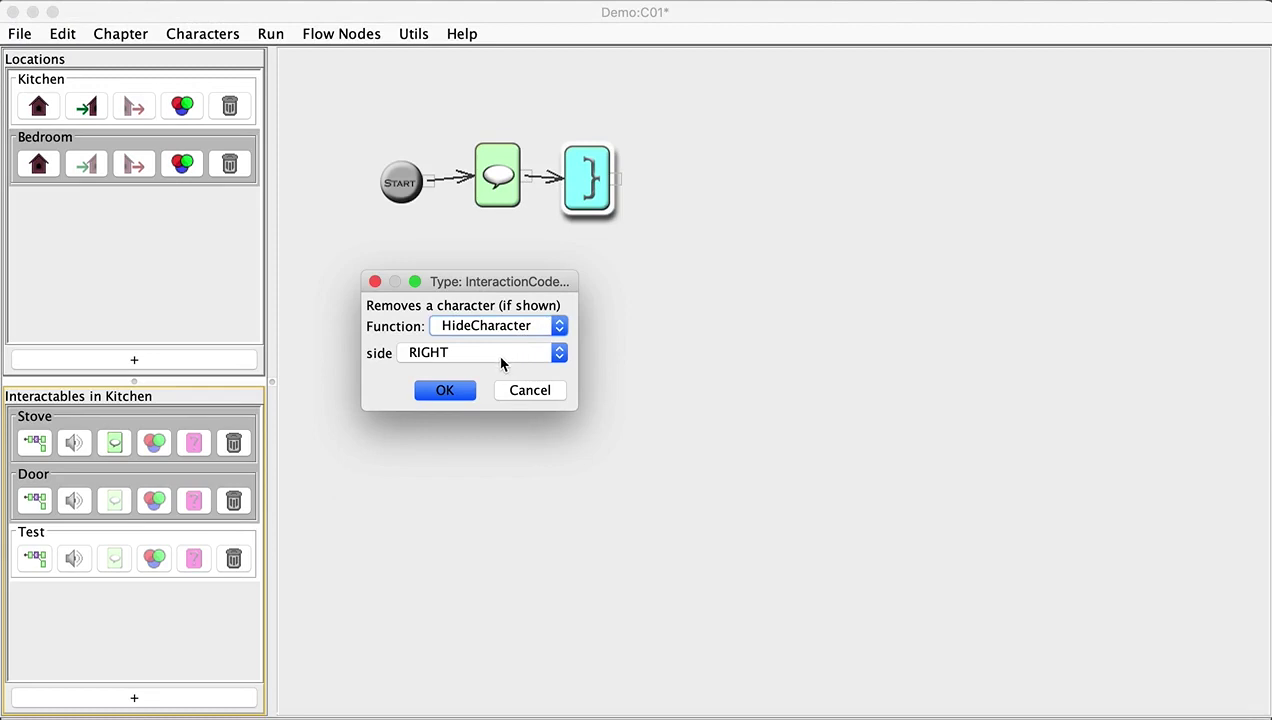
left_click(466, 394)
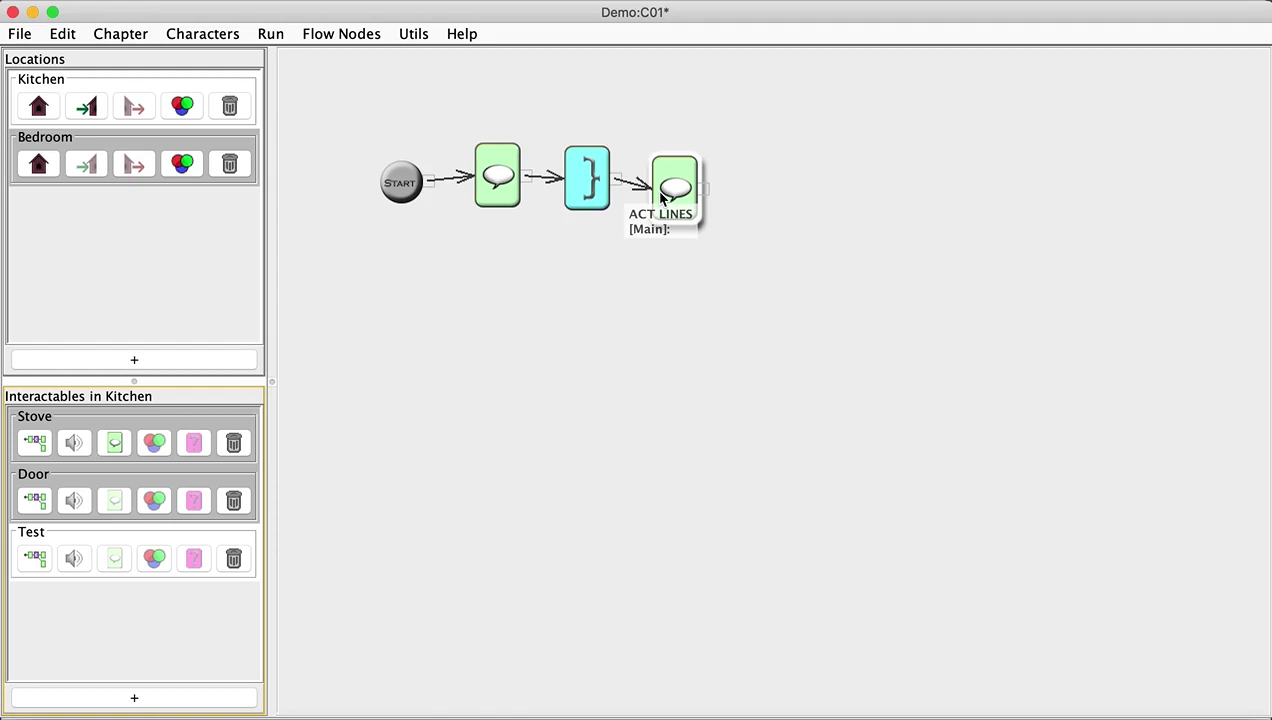
Step: Give the Act node following the Code node one line, with Main saying "He went away"
double_click(660, 198)
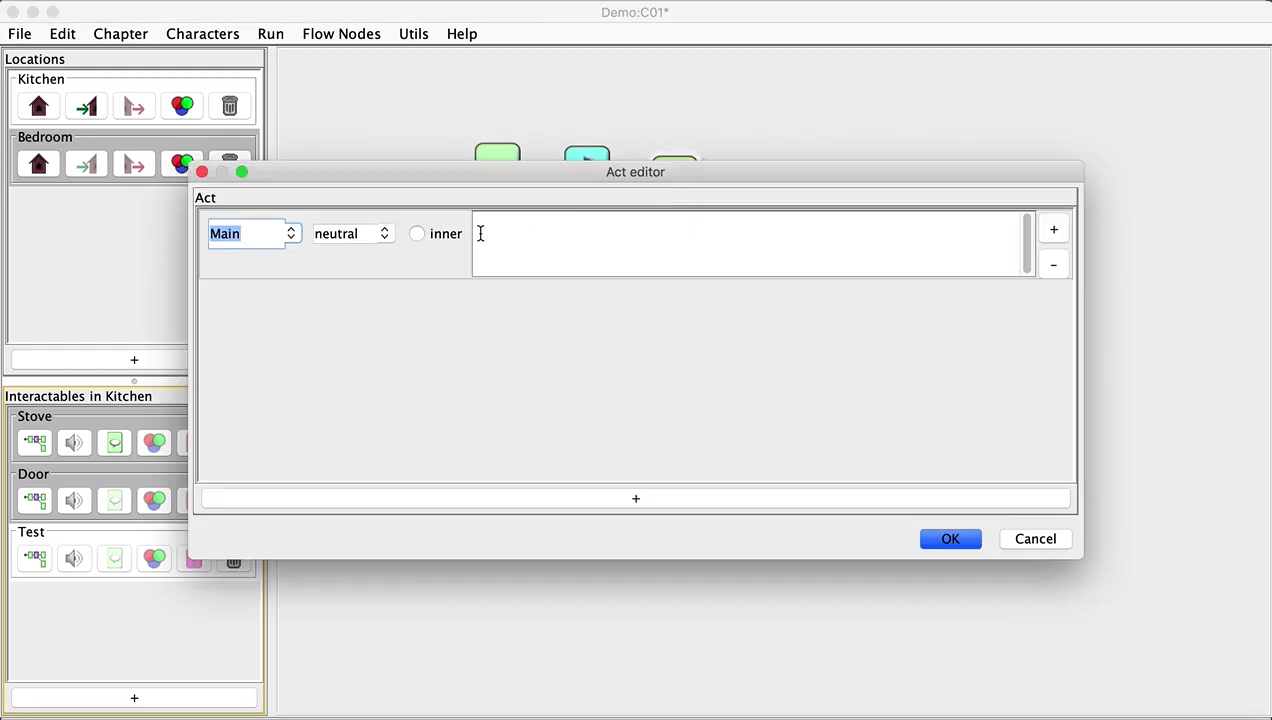
left_click(535, 234)
type("He w")
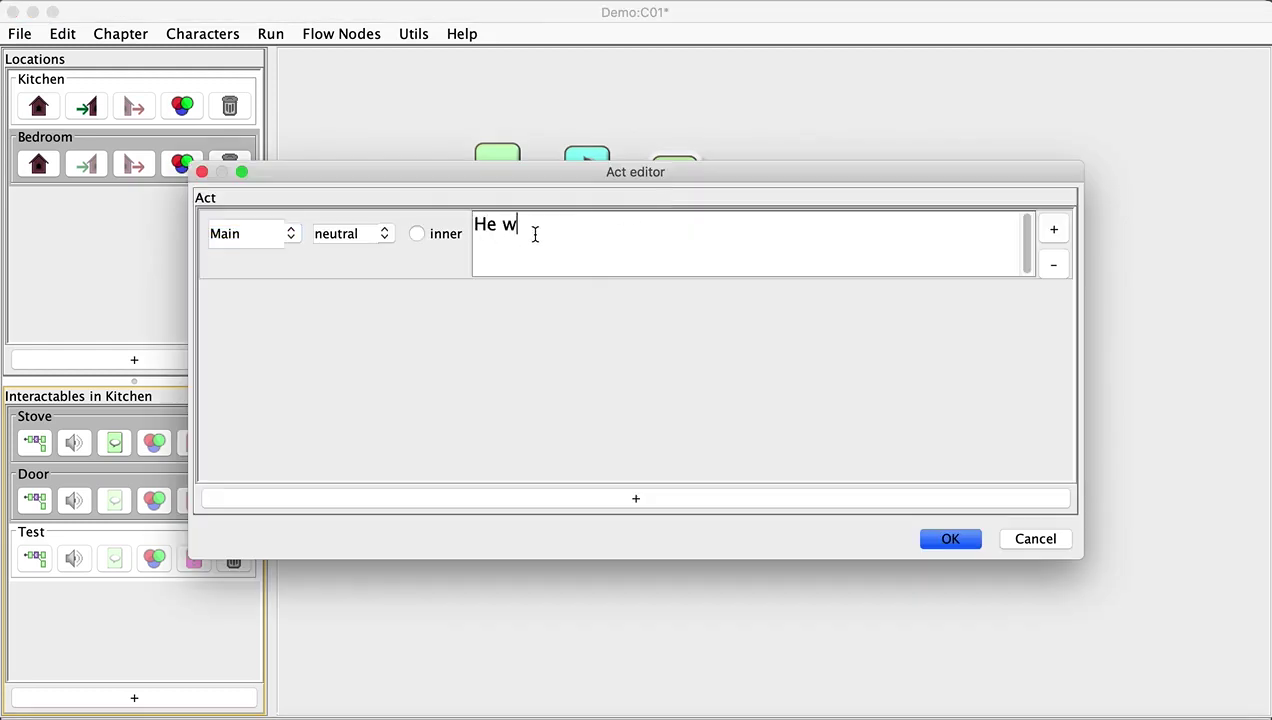
type("ent away")
left_click(947, 540)
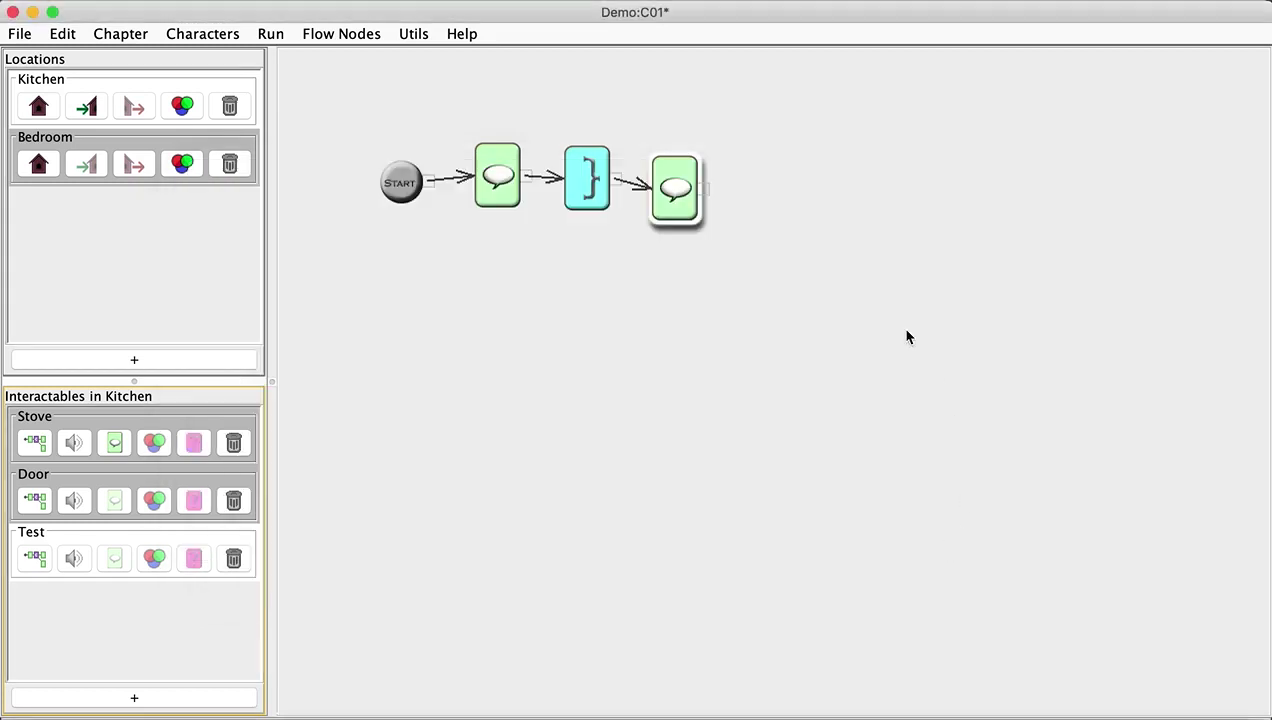
Step: Detach the last Act node, move it aside, and insert a second Code node connected between the first Code node and that Act node
left_click(615, 181)
left_click_drag(684, 187, 770, 186)
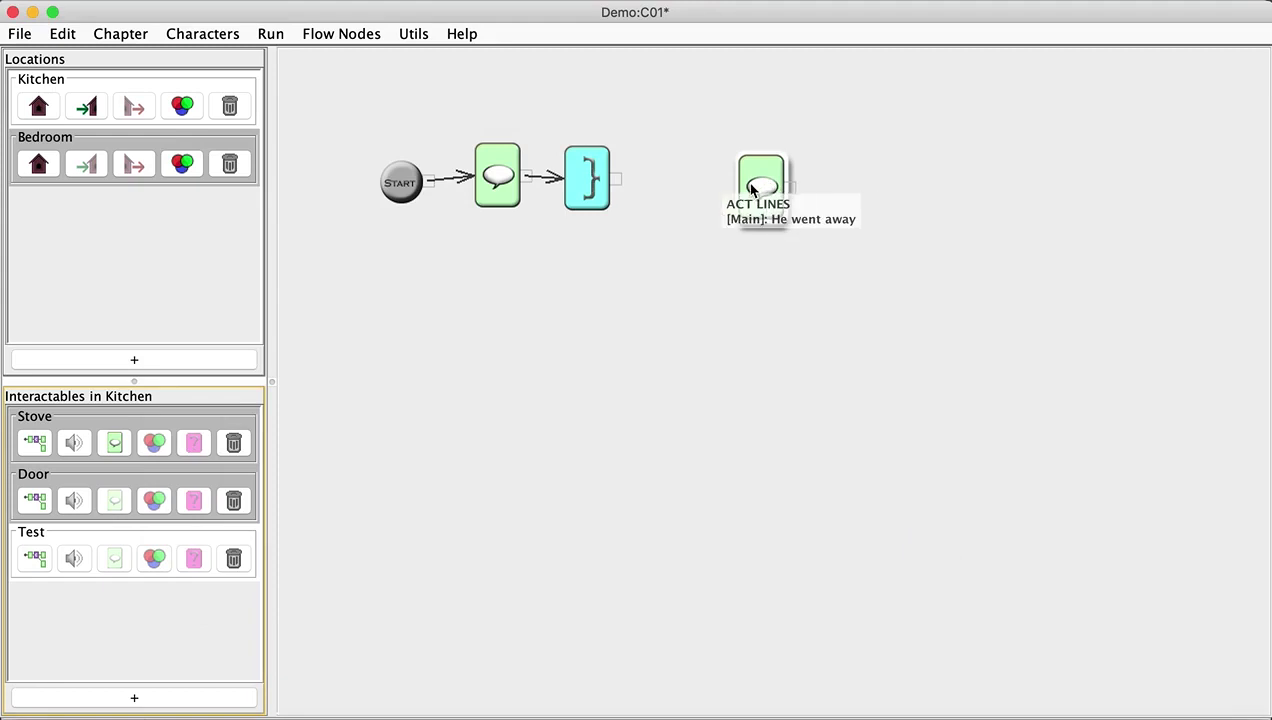
right_click(665, 168)
left_click(710, 345)
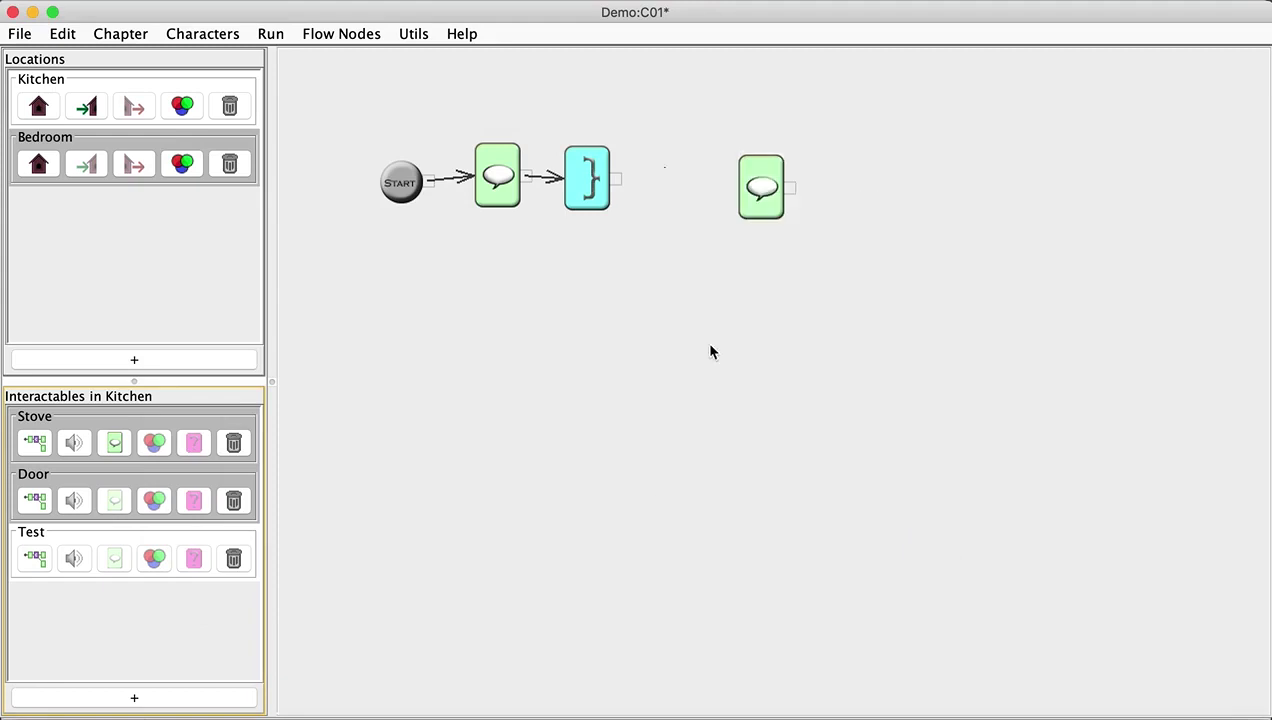
left_click_drag(615, 179, 756, 186)
left_click(670, 187)
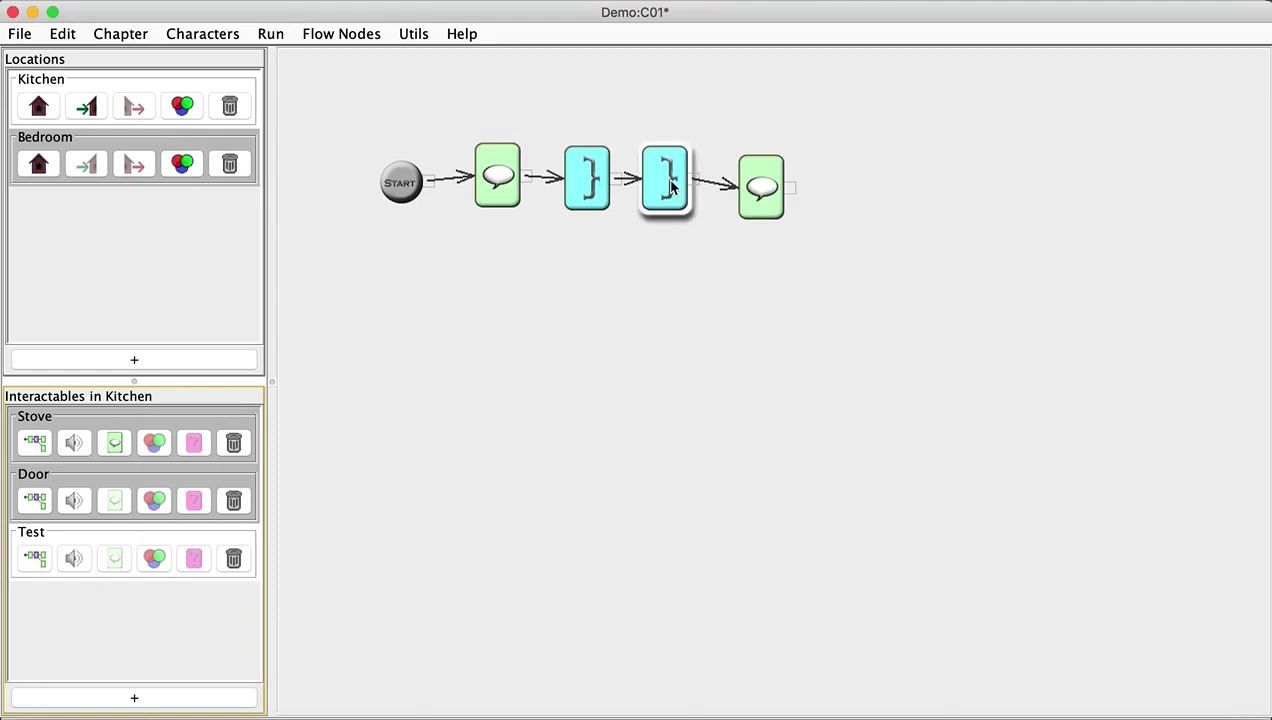
Step: Set the second Code node's function to Sound, using the Transition sound with waitToFinish true, and preview the sound
double_click(668, 189)
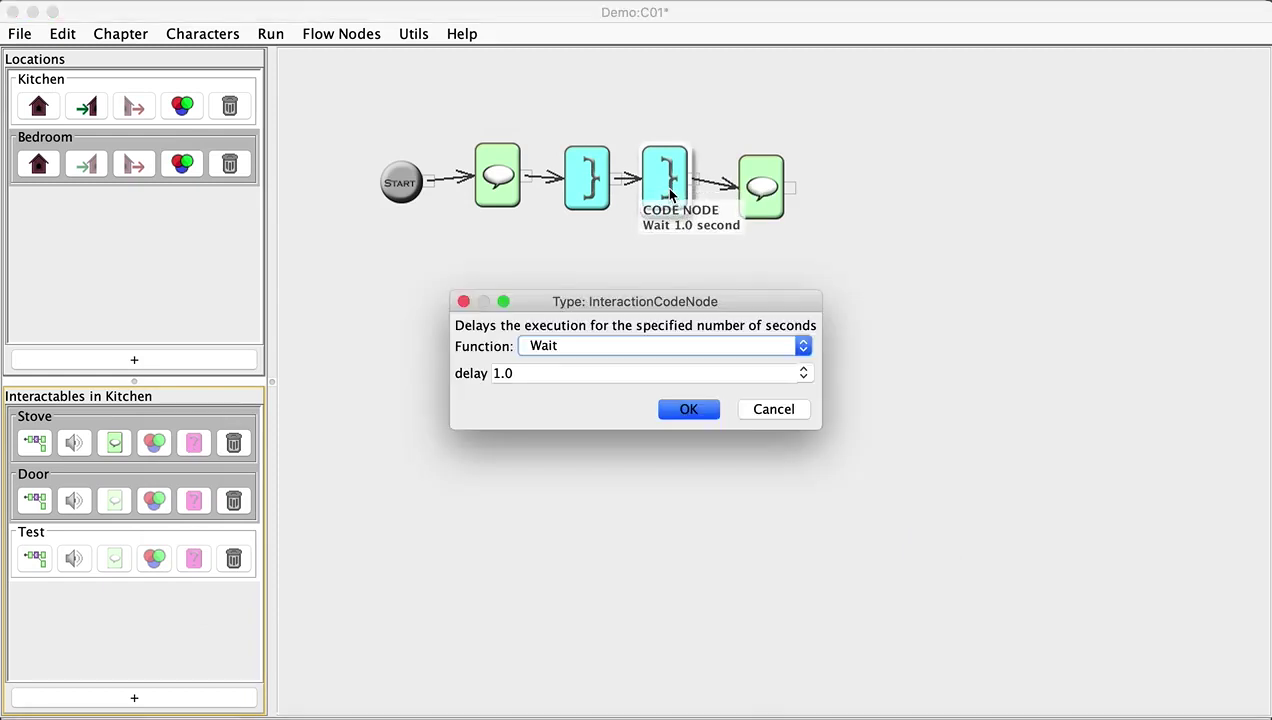
left_click(633, 346)
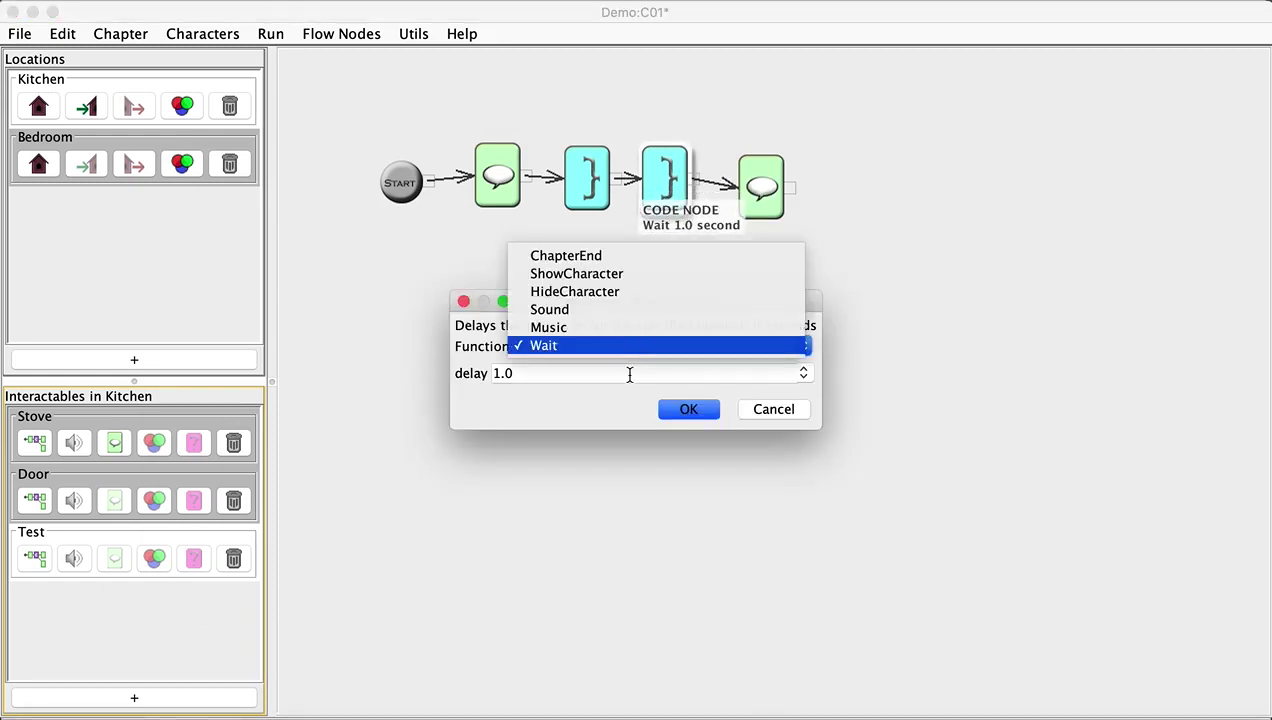
left_click(618, 308)
left_click(762, 385)
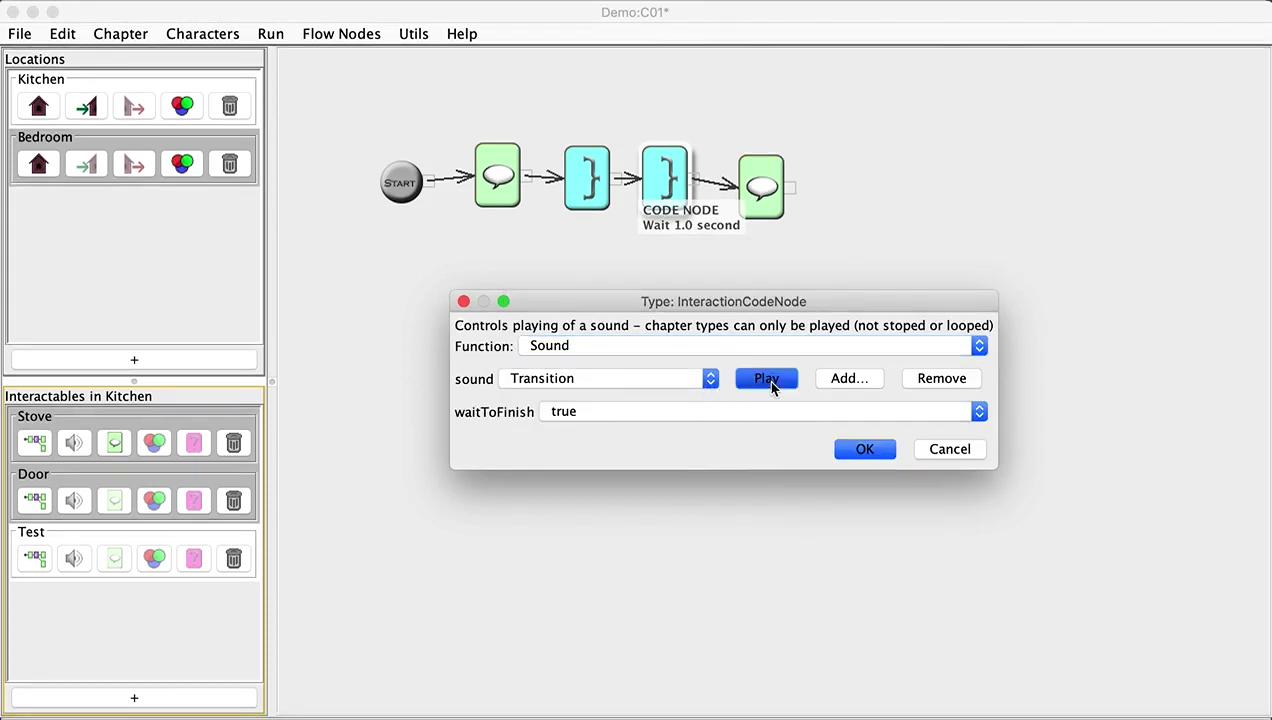
left_click(855, 452)
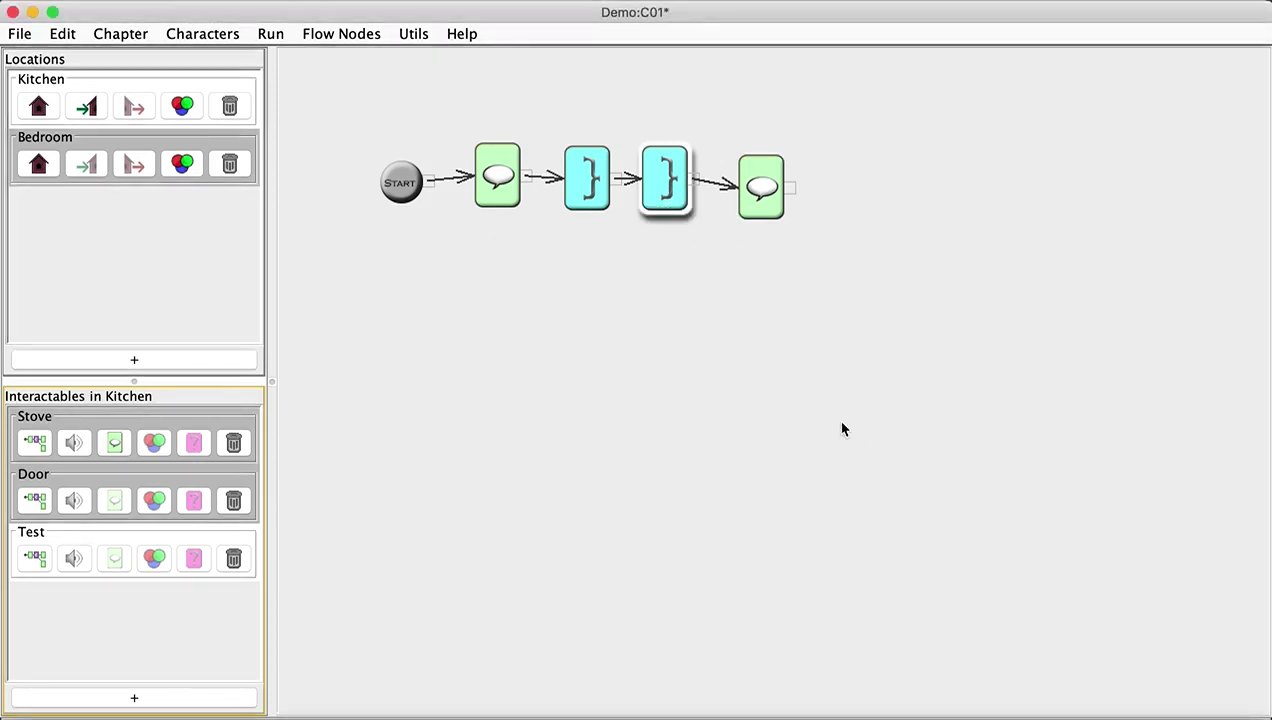
Step: Save the project and run the chapter with TTS generated, playing the Test interactable's whole flow before exiting
key("super+s")
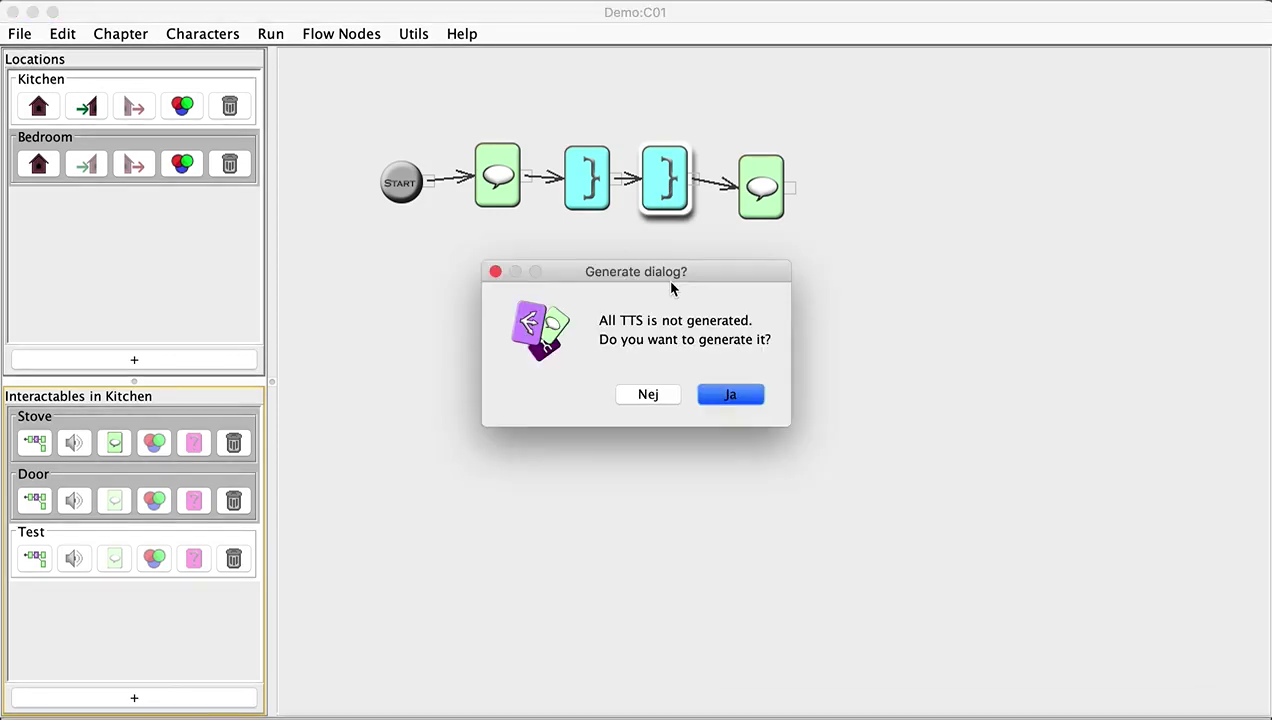
left_click(730, 395)
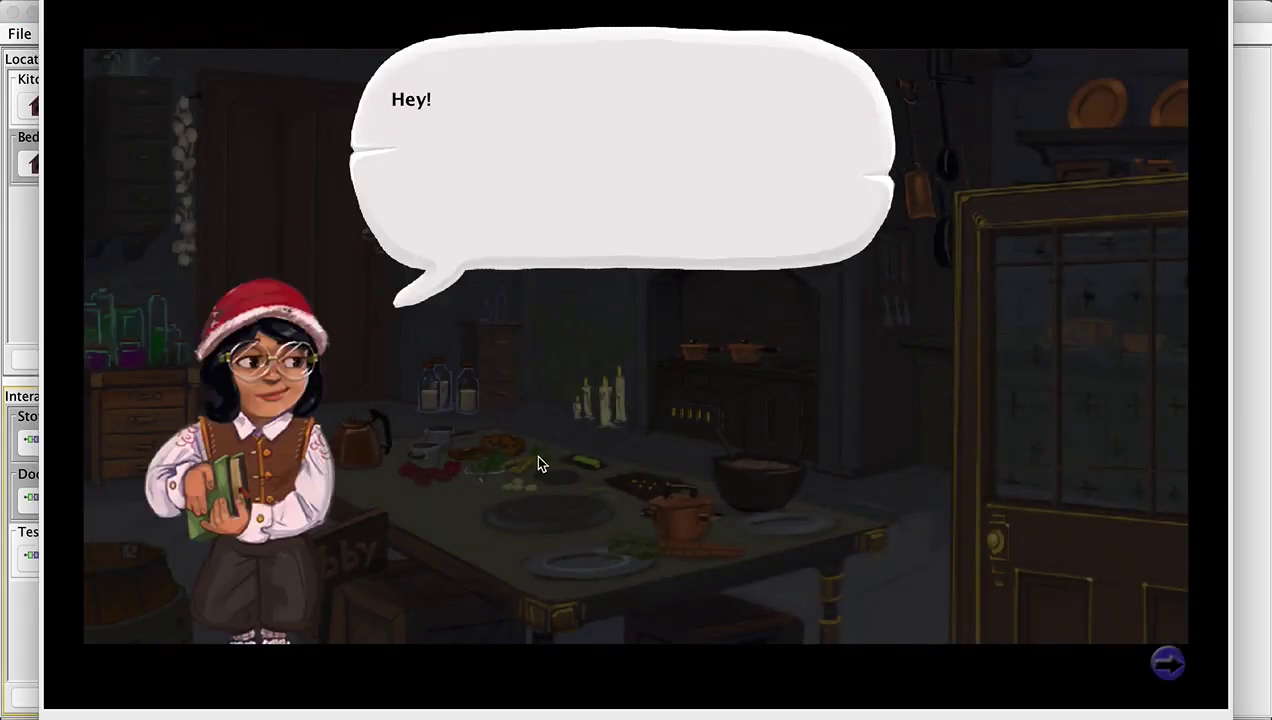
left_click(528, 455)
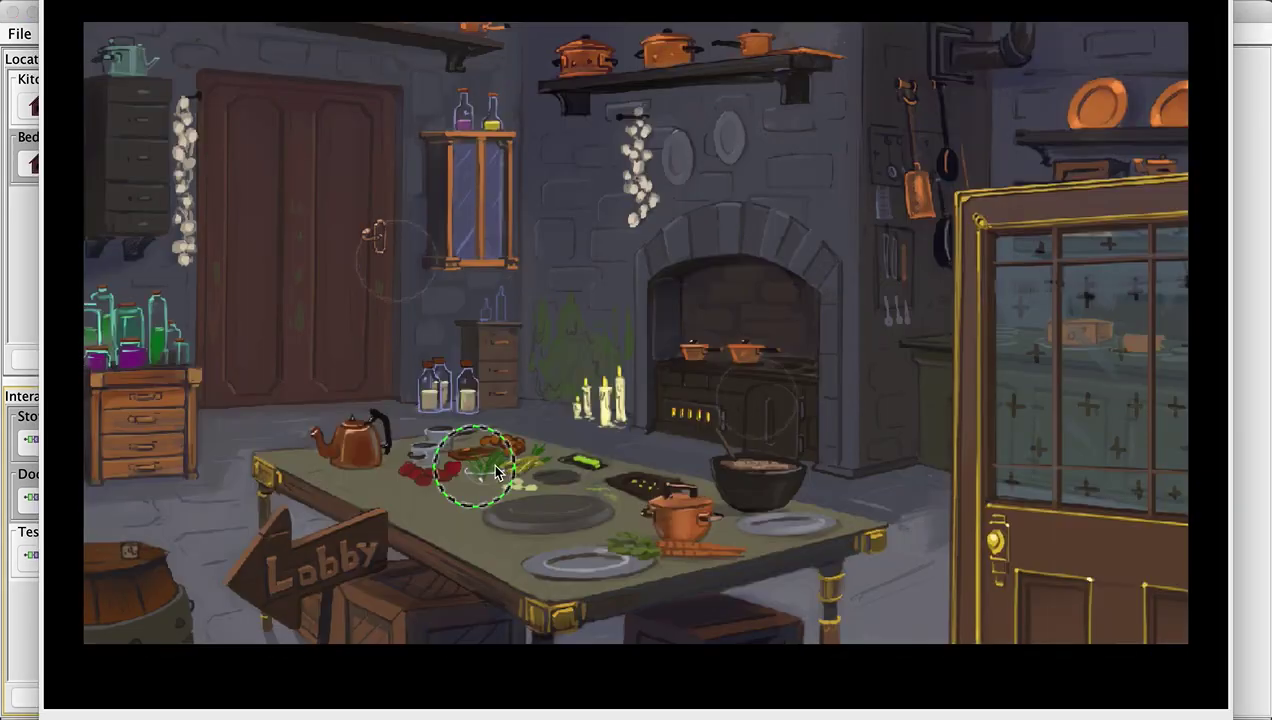
left_click(482, 463)
left_click(482, 470)
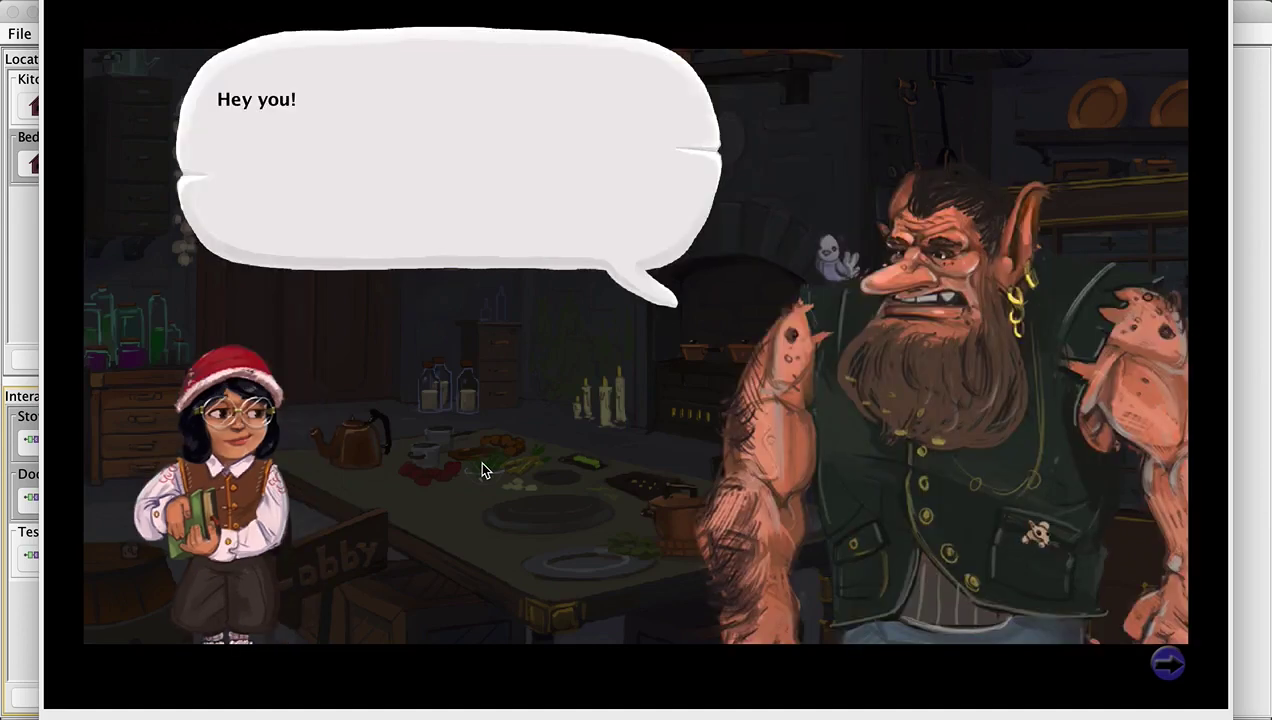
left_click(481, 470)
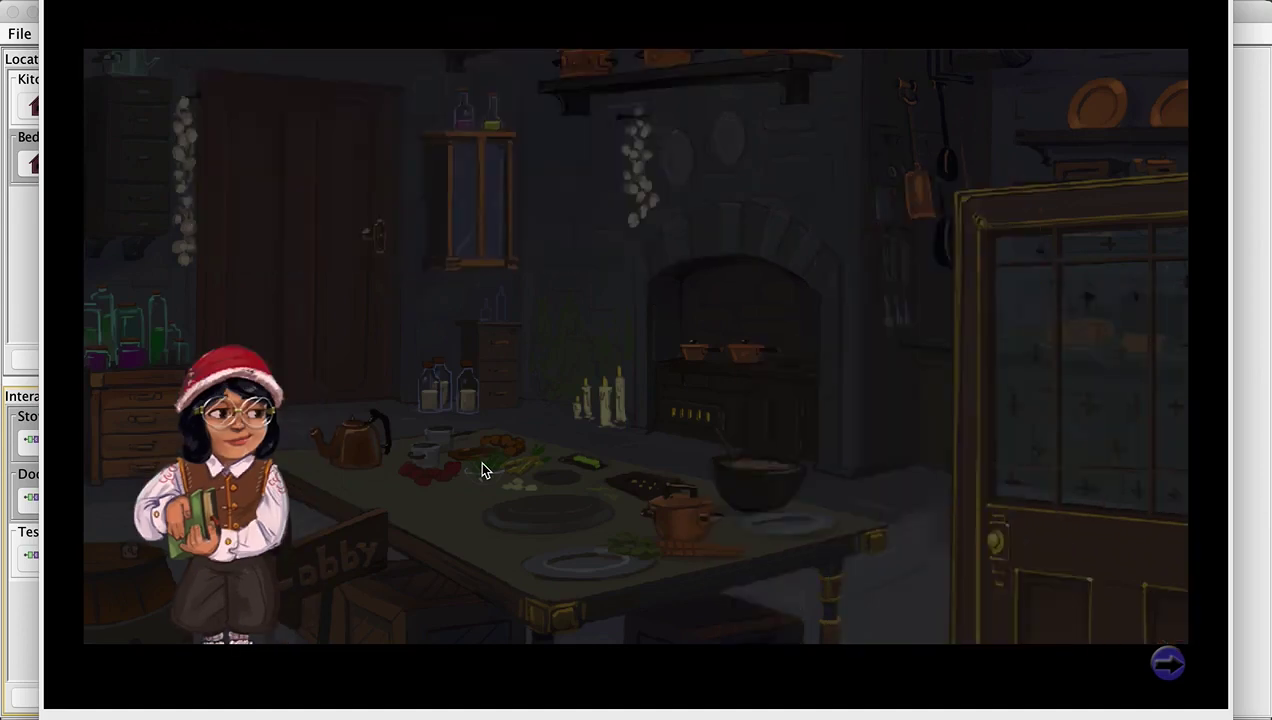
left_click(482, 470)
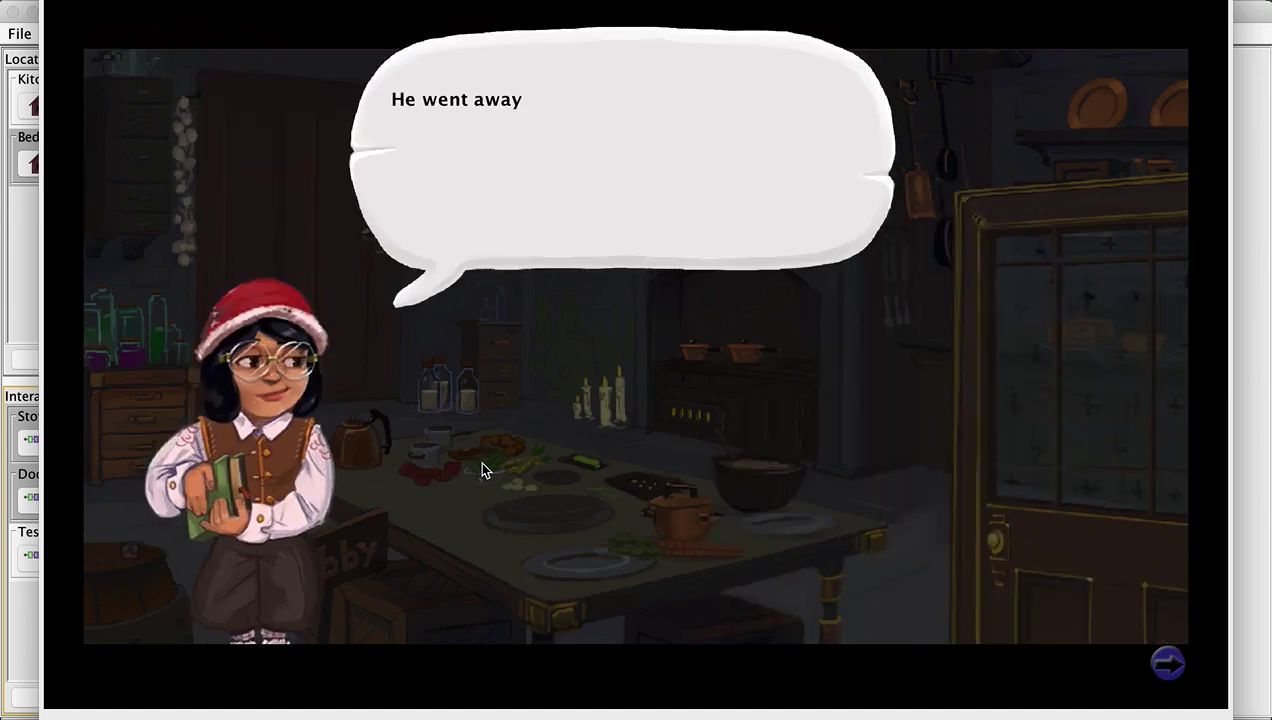
left_click(482, 469)
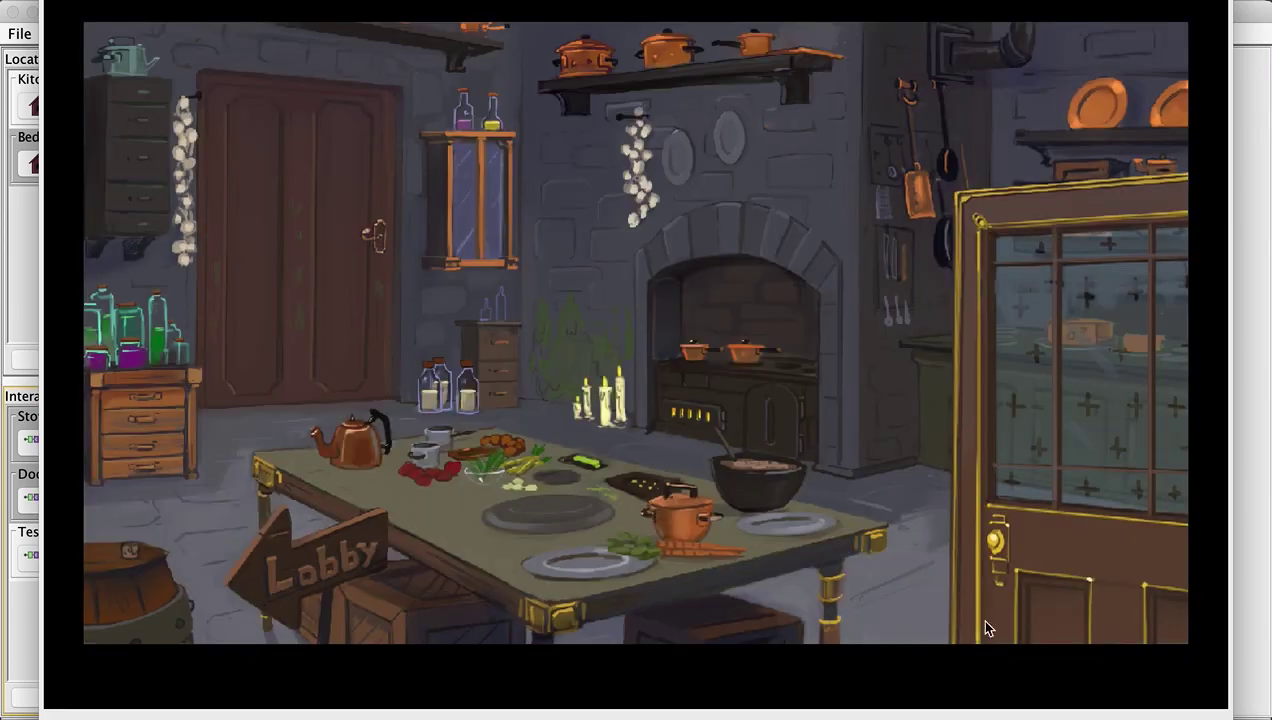
key("Escape")
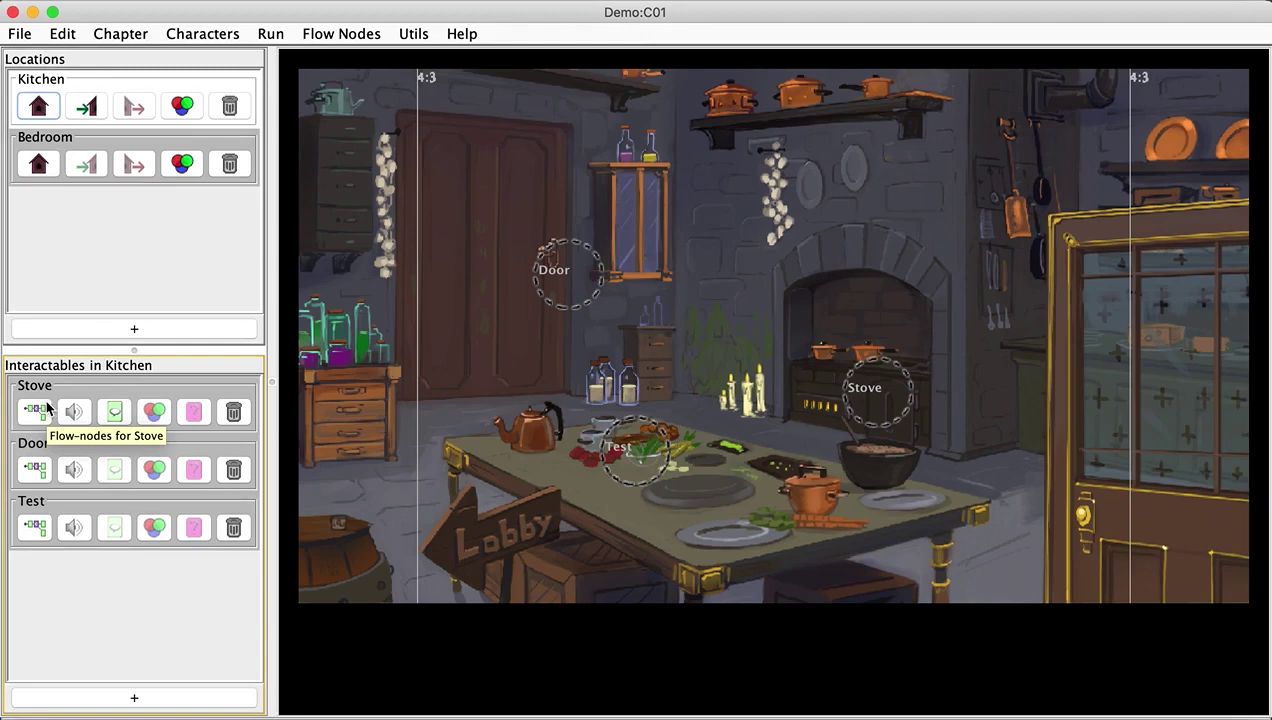
Step: Open the Stove interactable's flow and compact its node layout with Balance tree
left_click(35, 413)
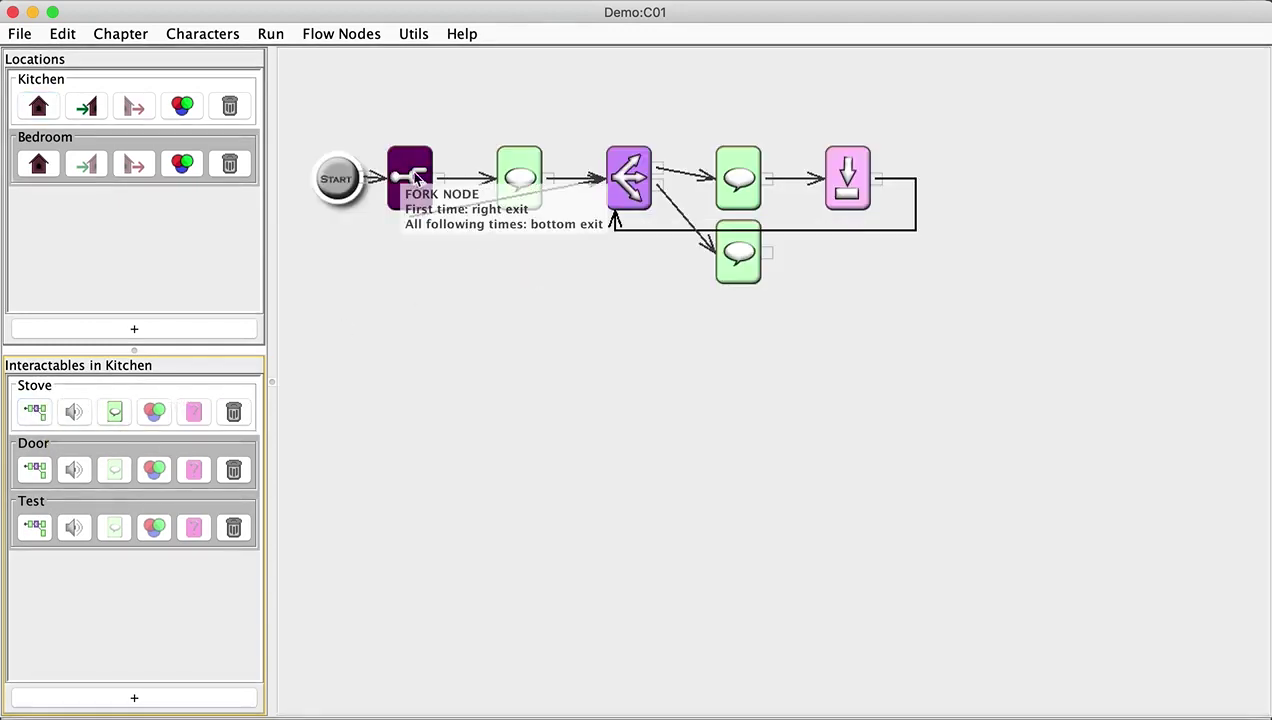
left_click_drag(405, 174, 423, 176)
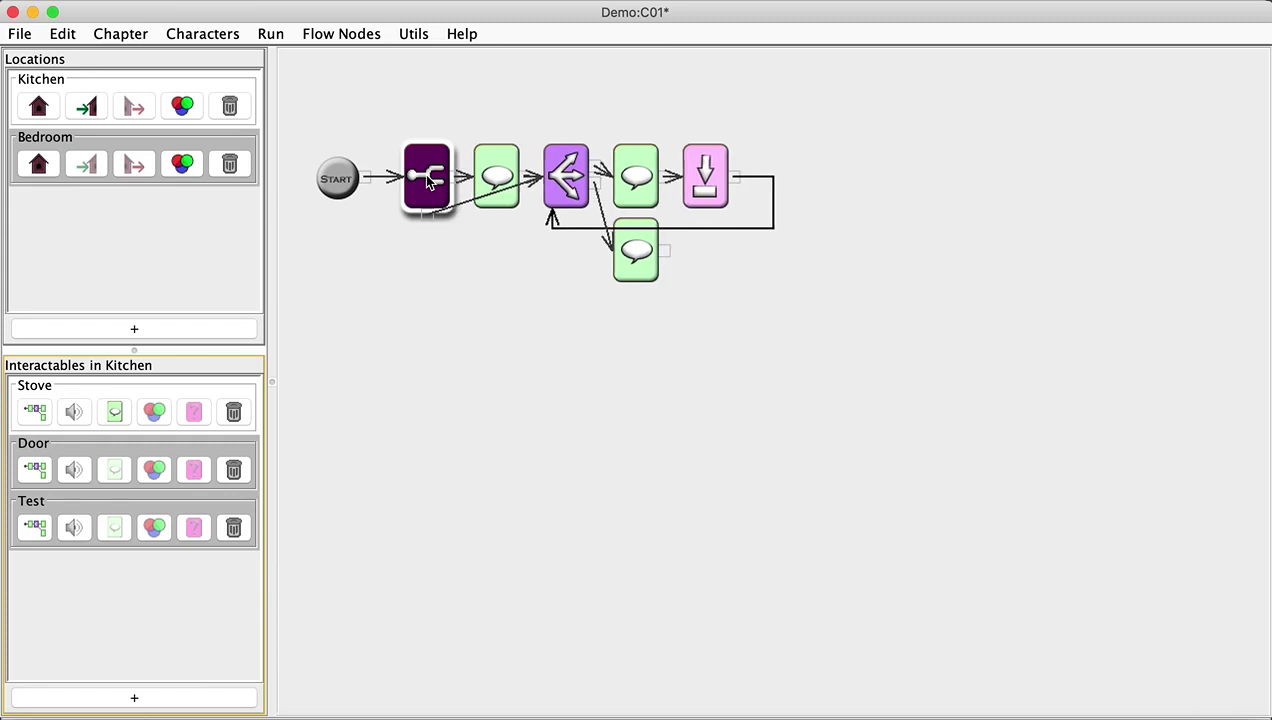
mouse_move(478, 200)
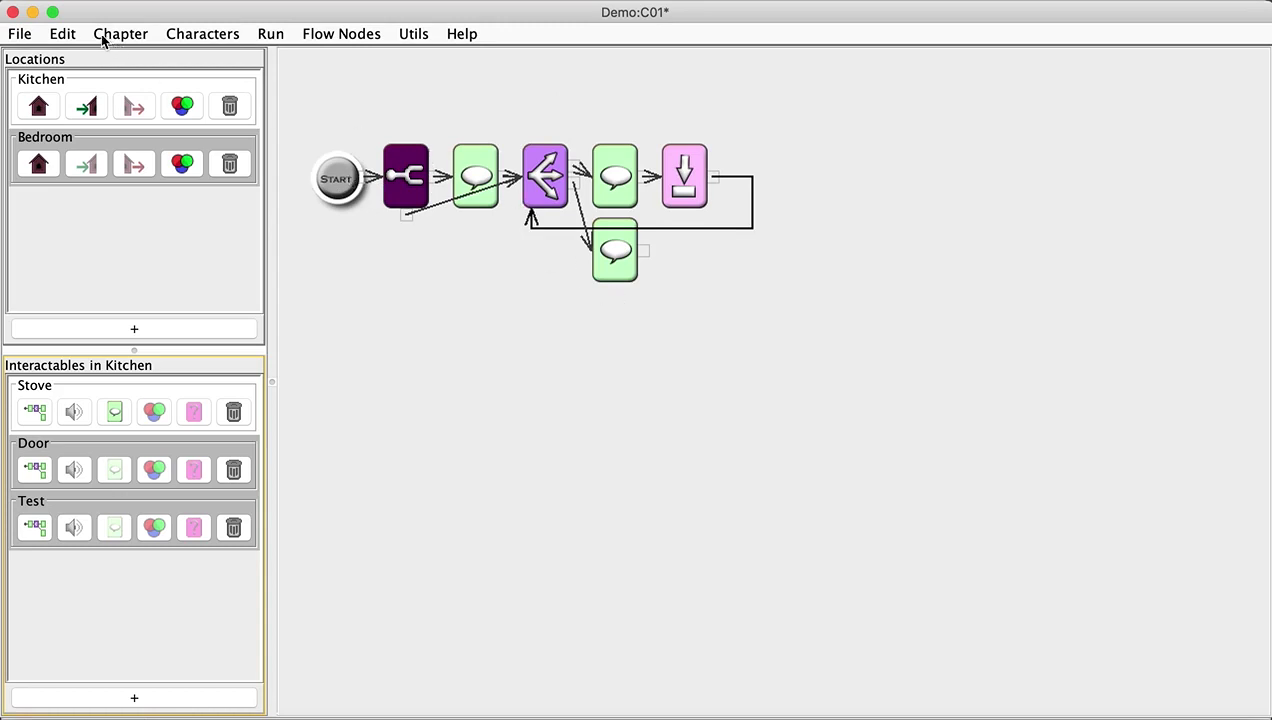
left_click(62, 34)
mouse_move(99, 108)
mouse_move(106, 130)
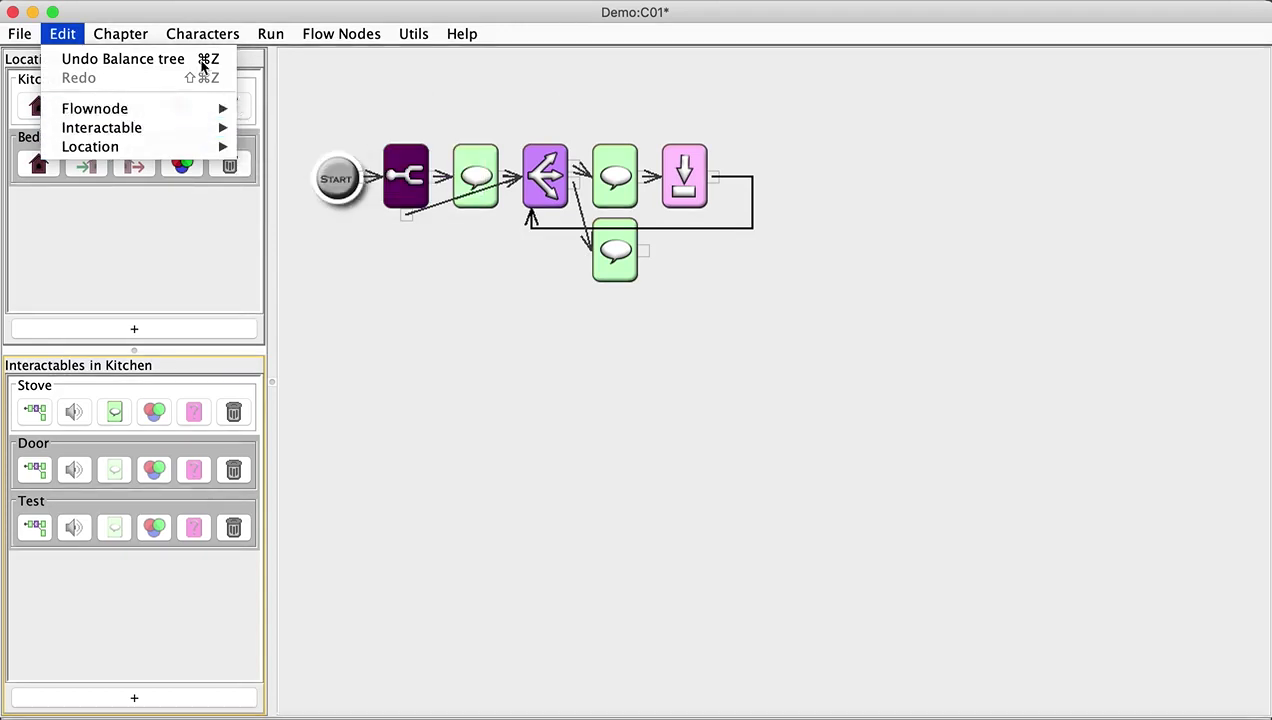
mouse_move(113, 33)
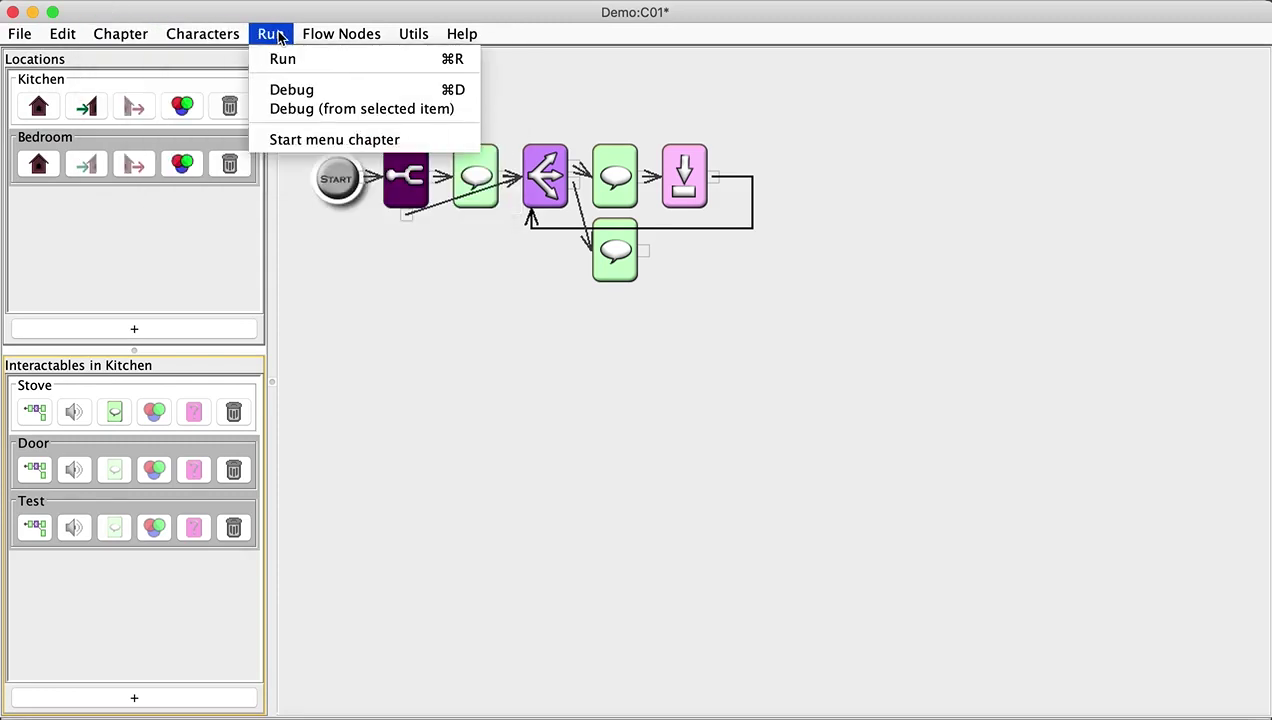
mouse_move(323, 40)
mouse_move(419, 38)
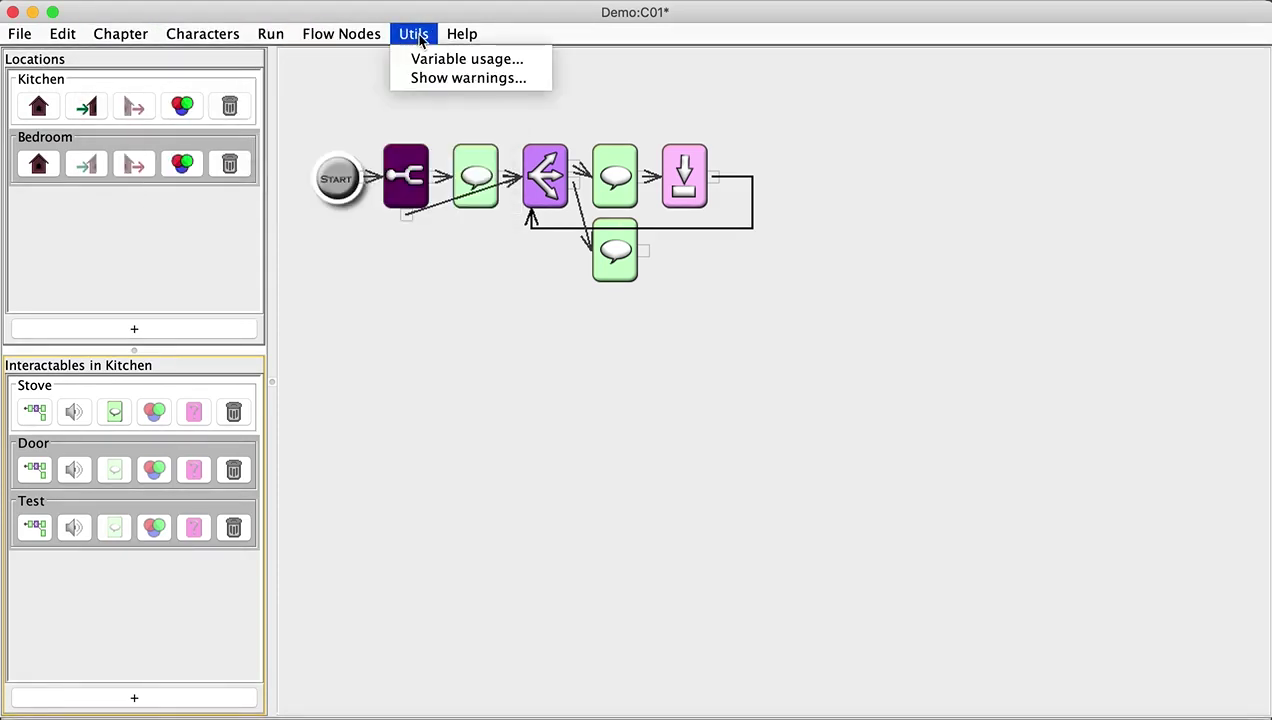
Step: Open the help instructions, page through the Flow Node Basics section, and close the help
mouse_move(474, 40)
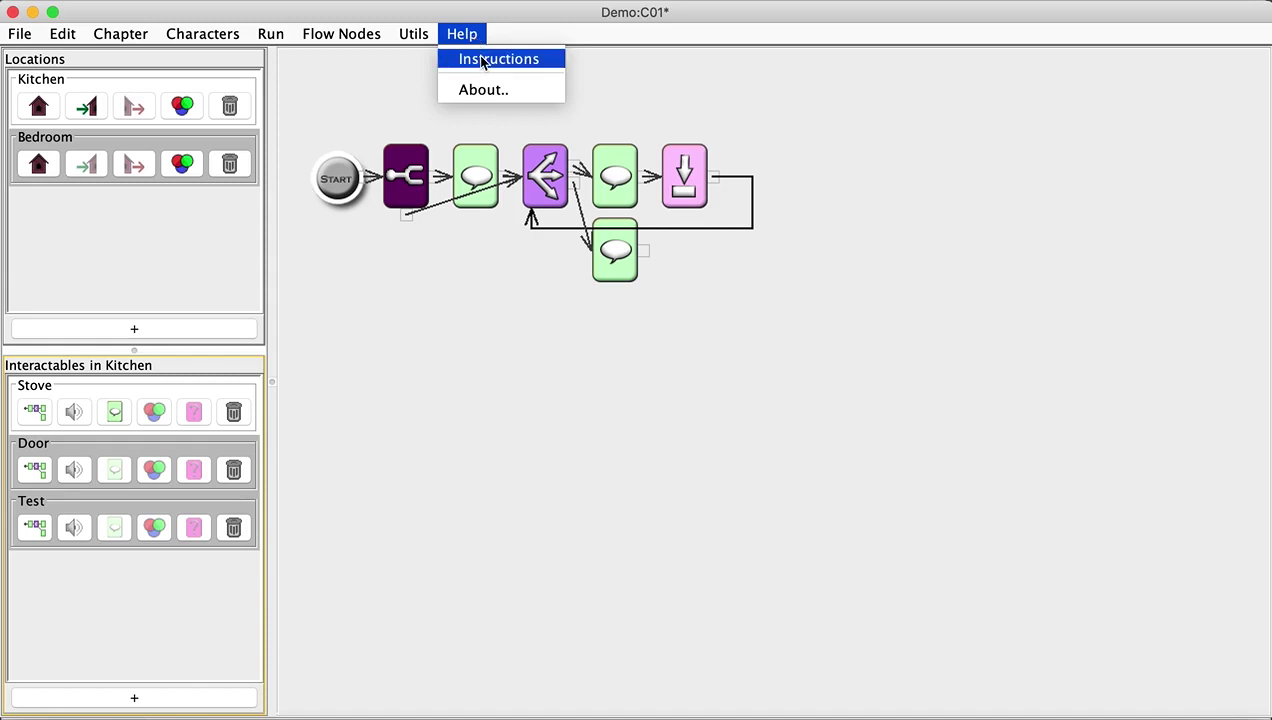
left_click(481, 60)
left_click_drag(760, 45, 573, 20)
left_click(731, 57)
left_click(765, 128)
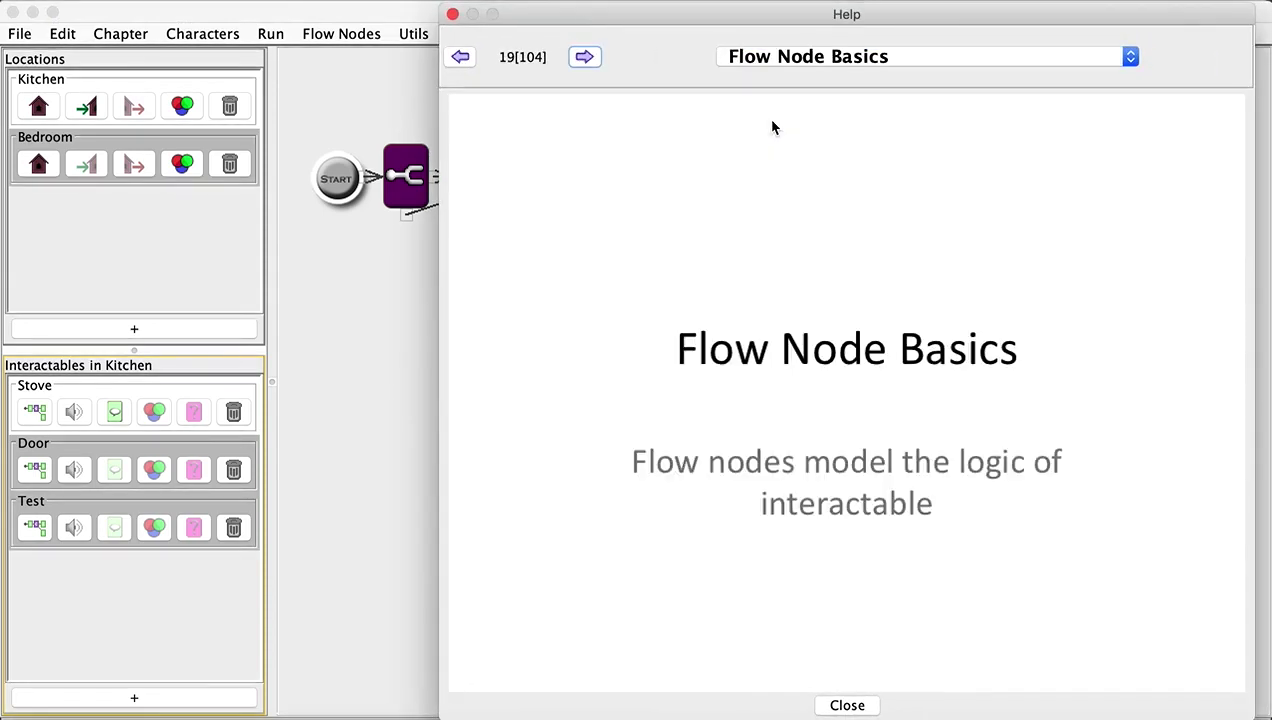
left_click(584, 58)
left_click(584, 58)
left_click(584, 58)
left_click(584, 58)
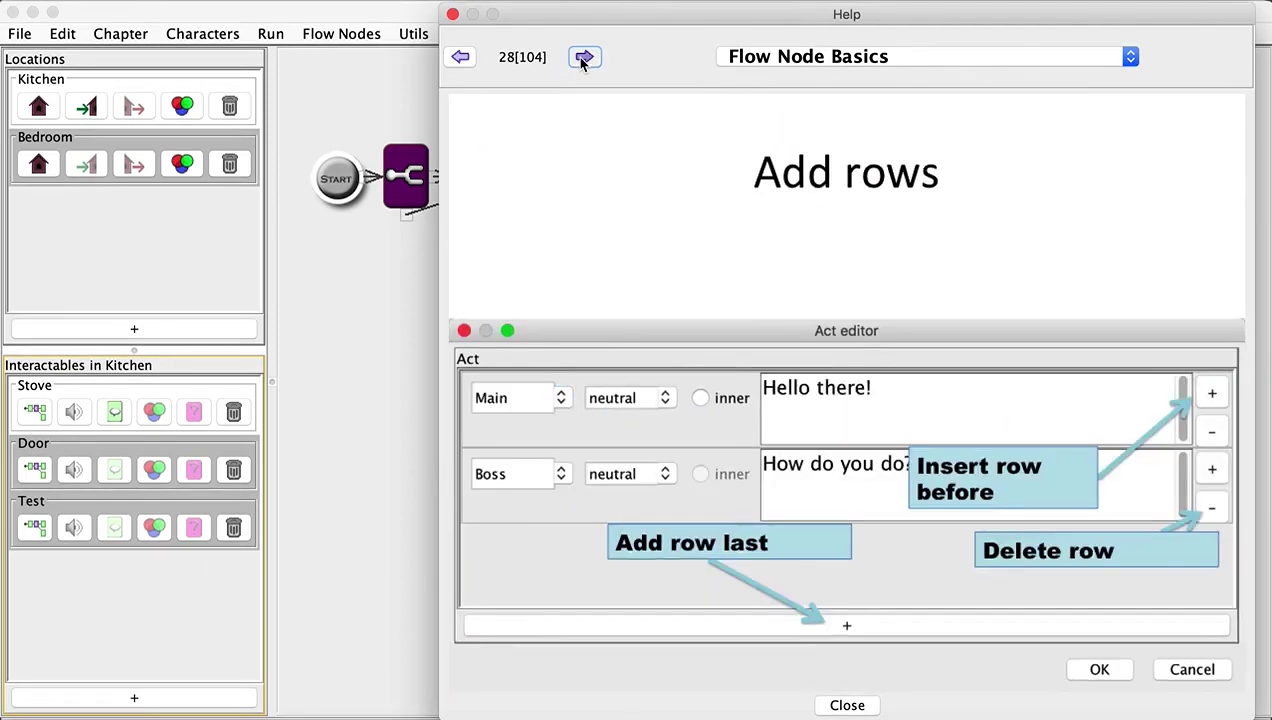
left_click(584, 58)
left_click(584, 58)
left_click(584, 58)
left_click(584, 58)
left_click(584, 58)
left_click(452, 14)
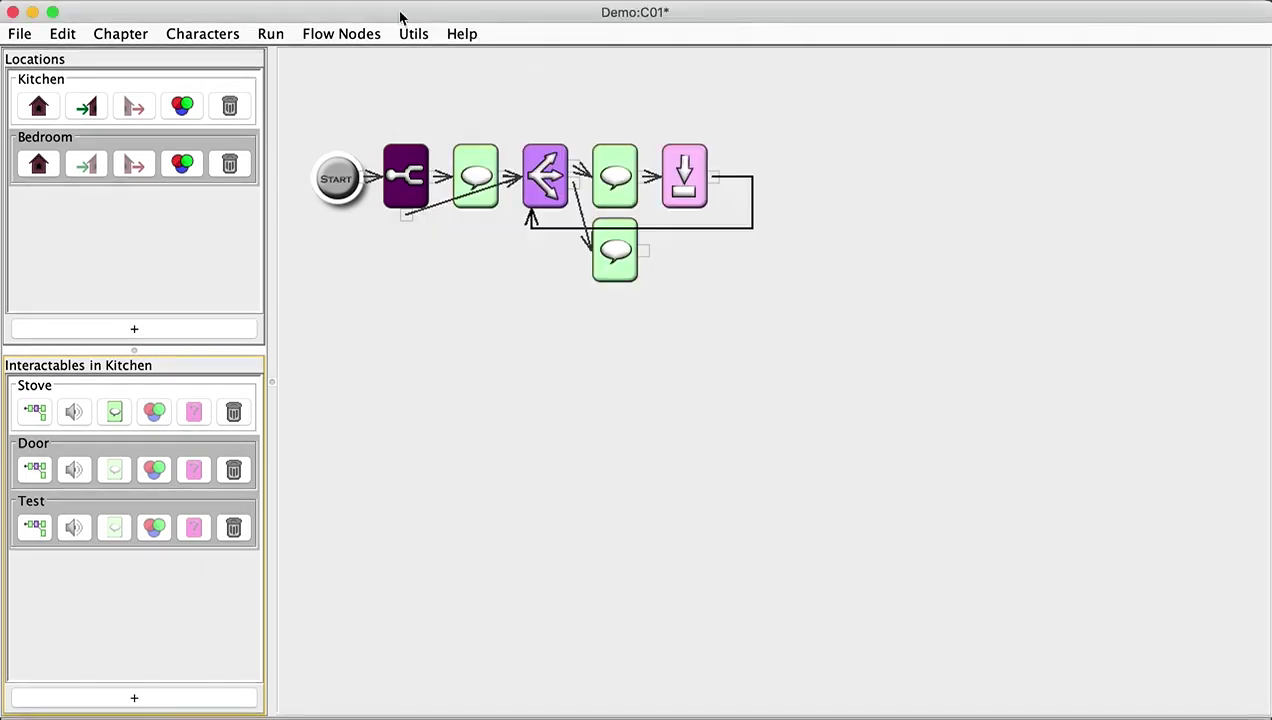
Step: Export the game to Excel
left_click(22, 34)
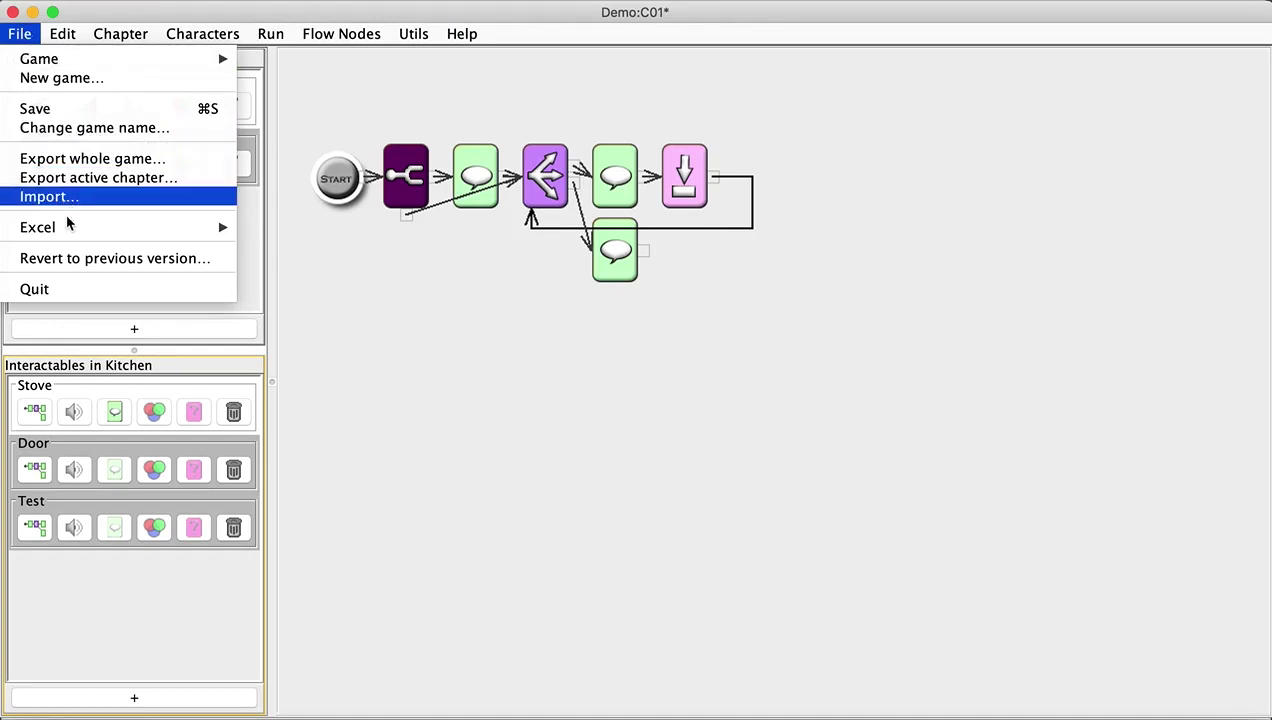
mouse_move(126, 233)
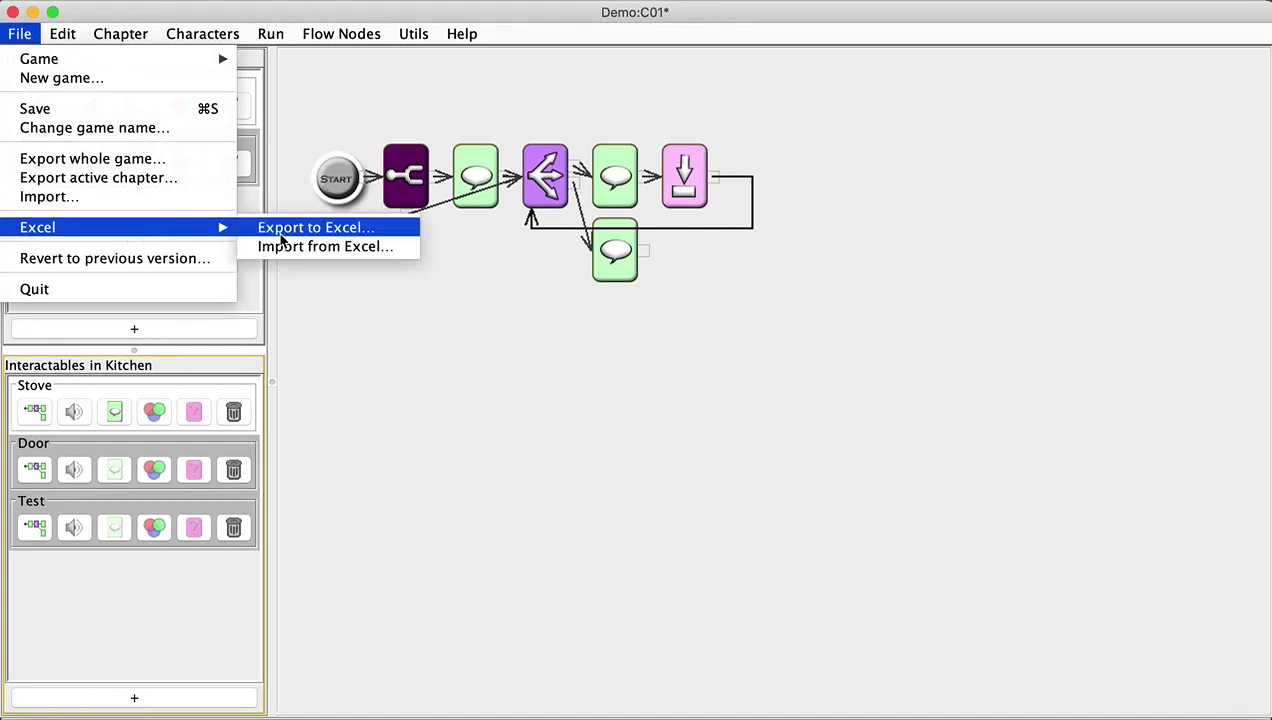
left_click(282, 228)
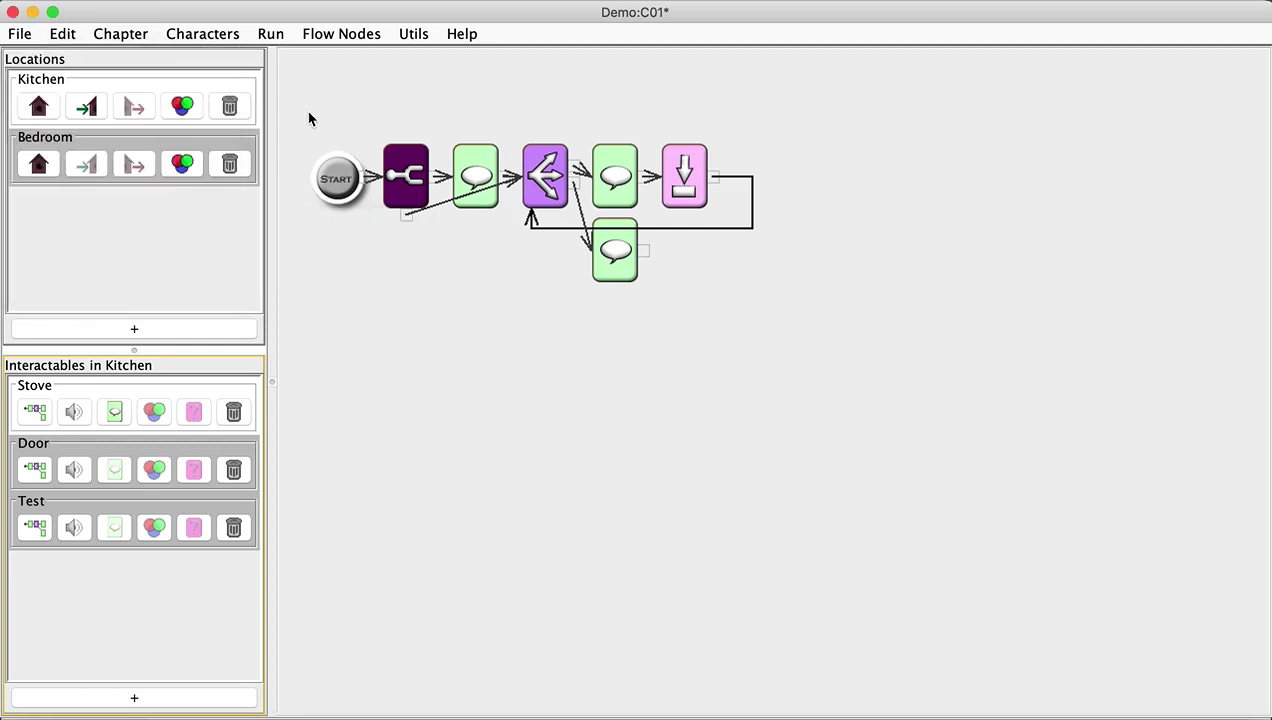
left_click(21, 36)
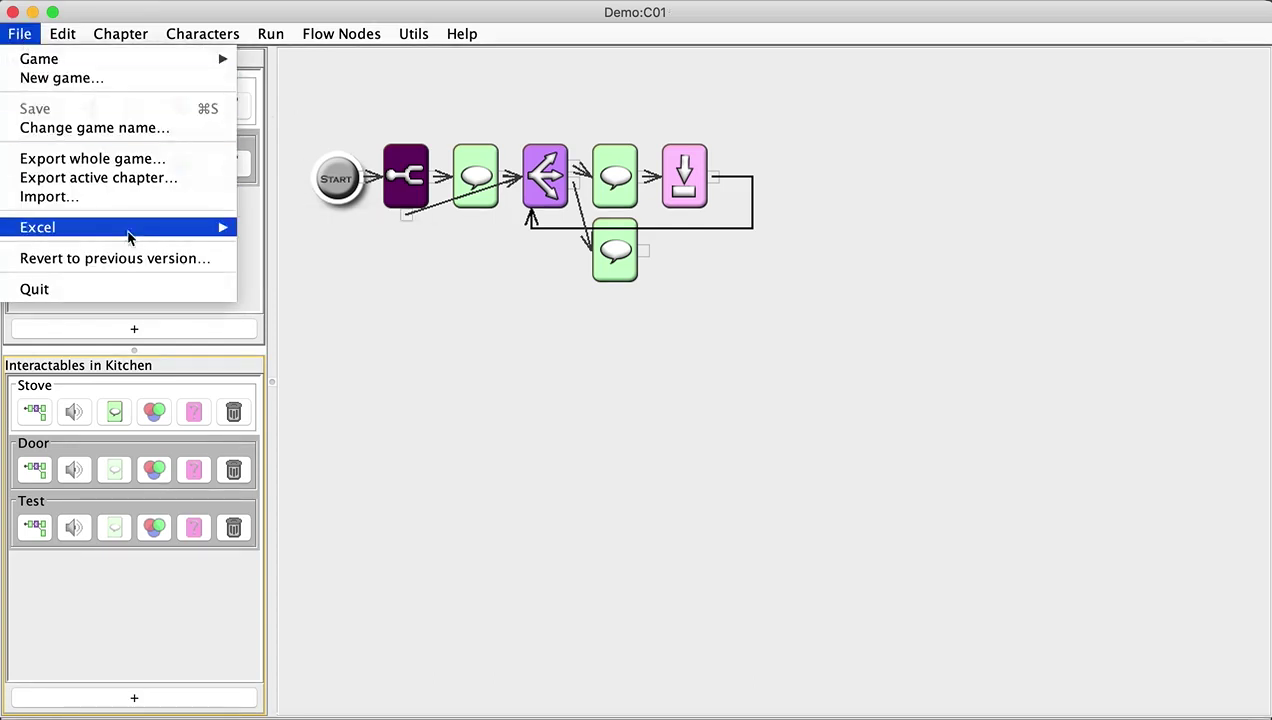
mouse_move(140, 232)
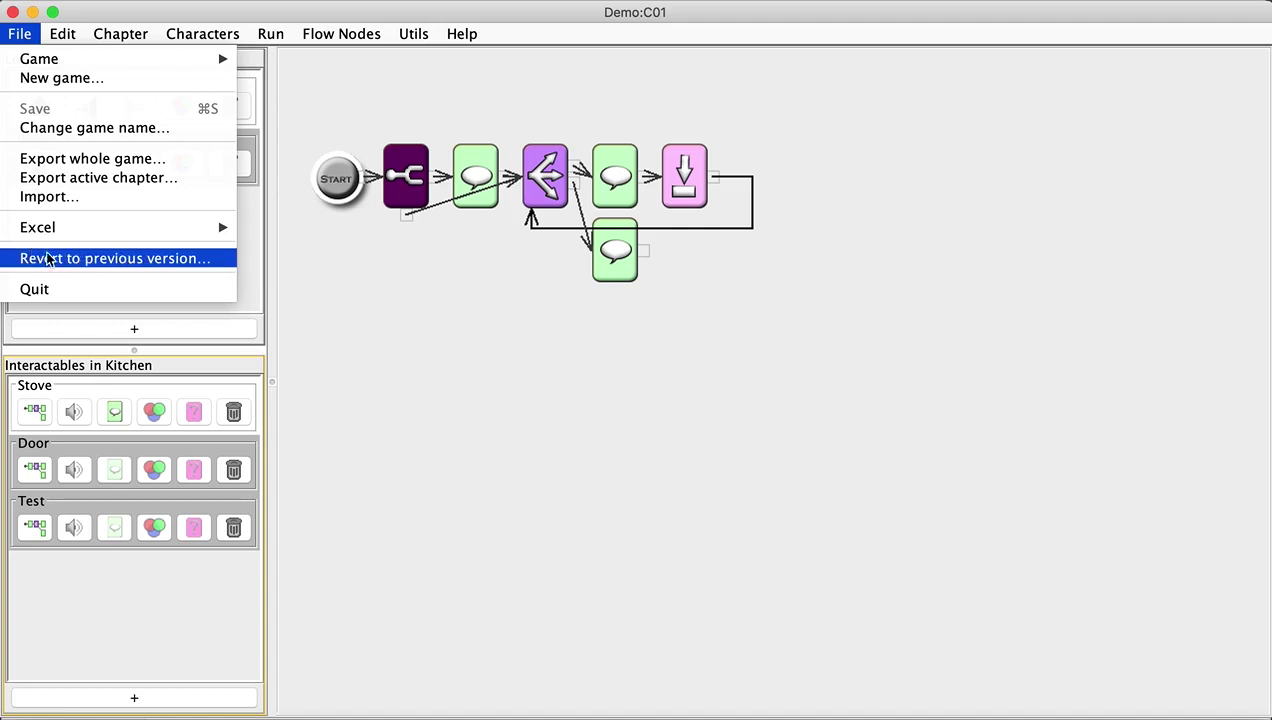
left_click(125, 262)
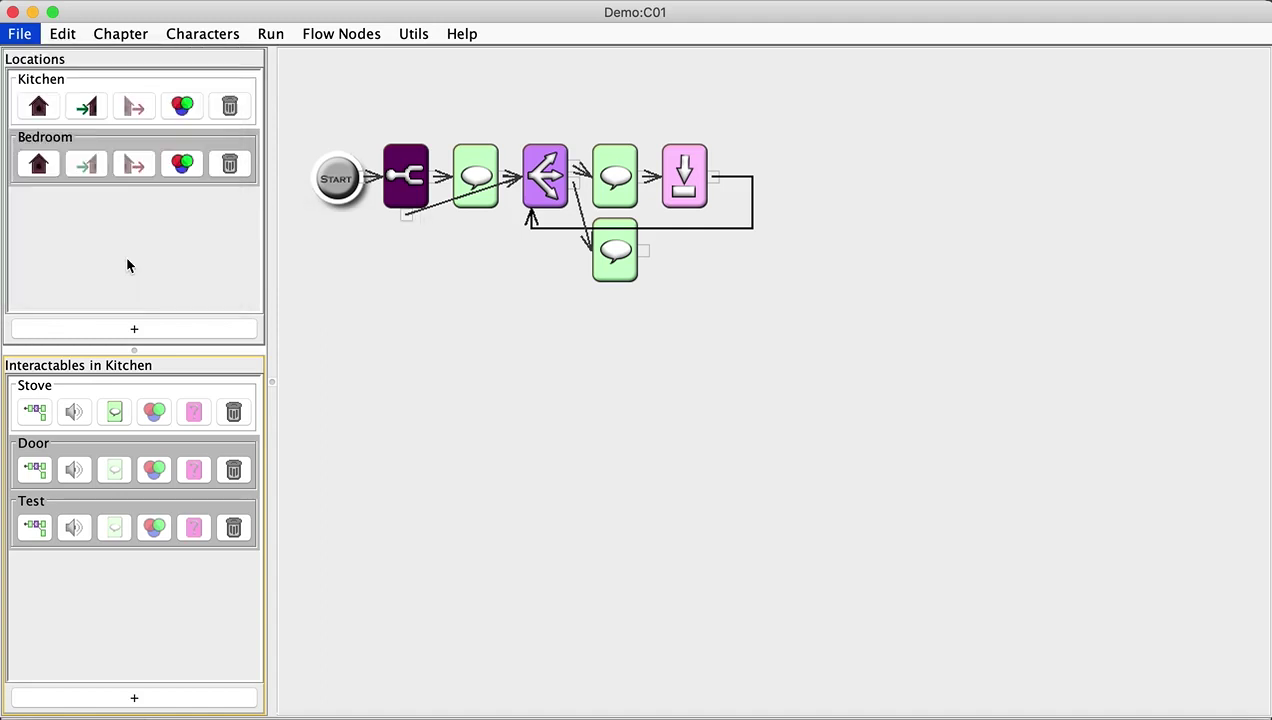
scroll(548, 296, "down", 1)
scroll(548, 296, "down", 10)
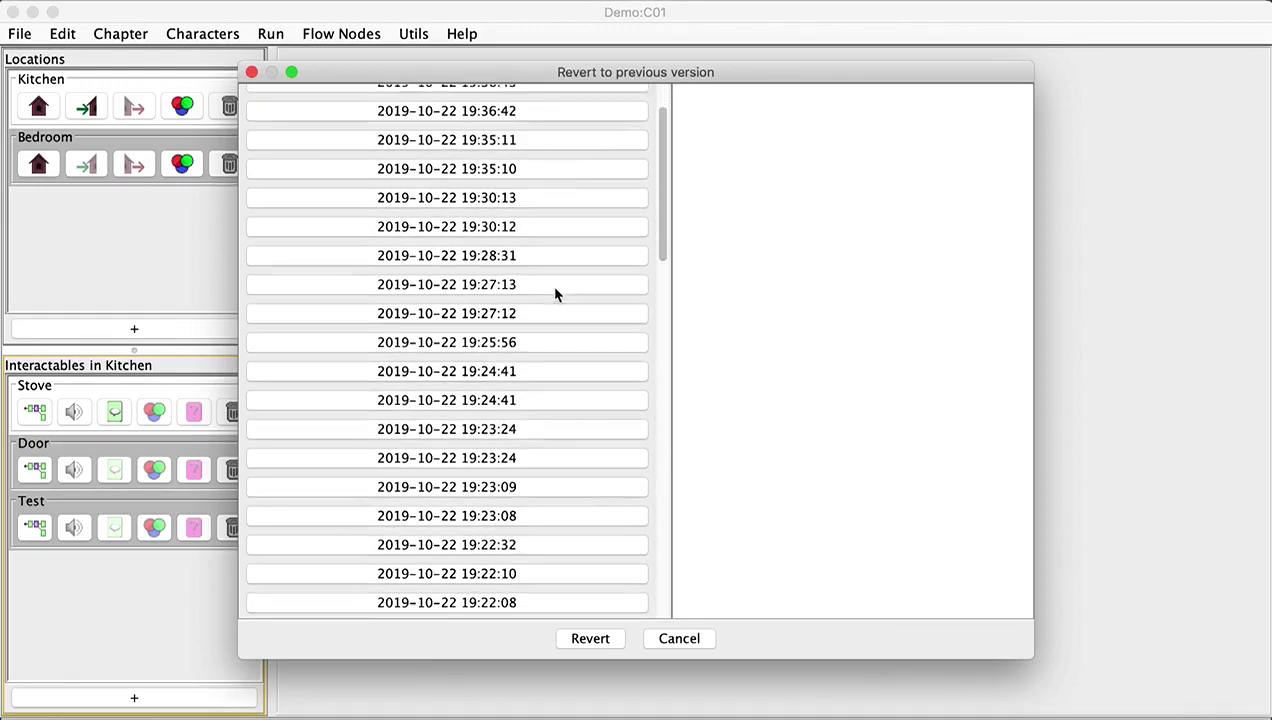
scroll(548, 291, "down", 4)
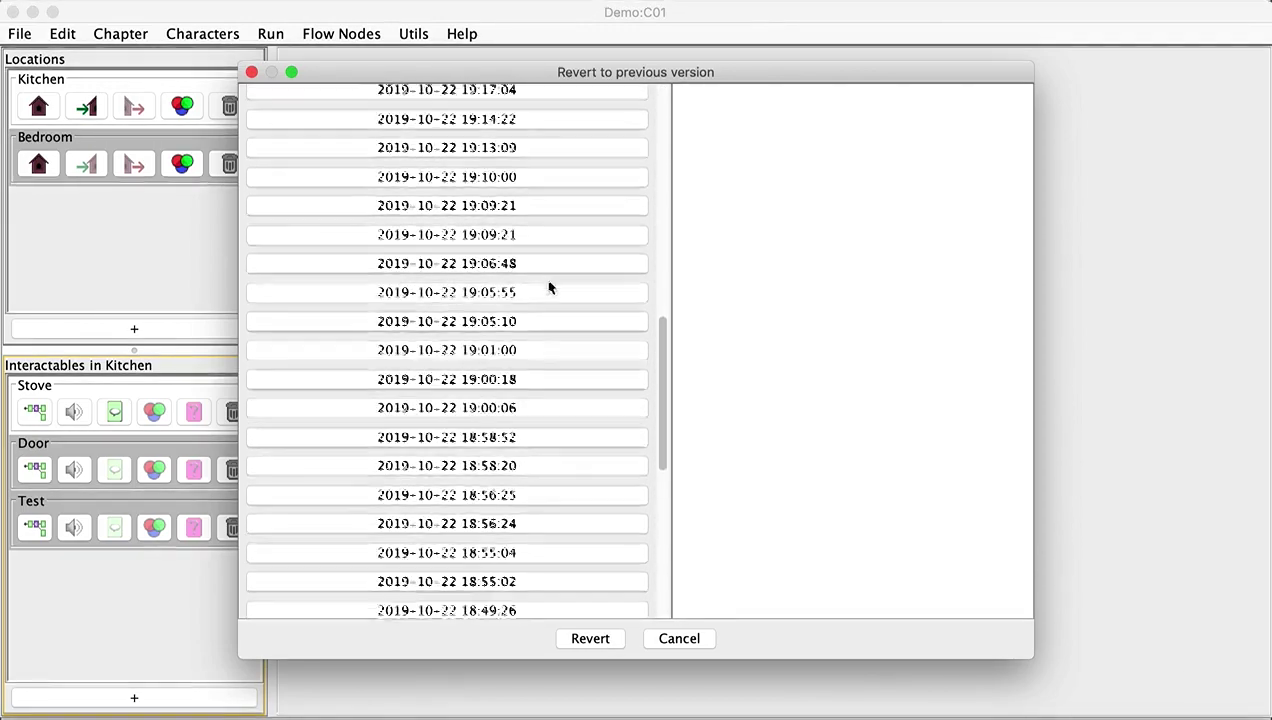
left_click(548, 249)
left_click(484, 222)
left_click(485, 163)
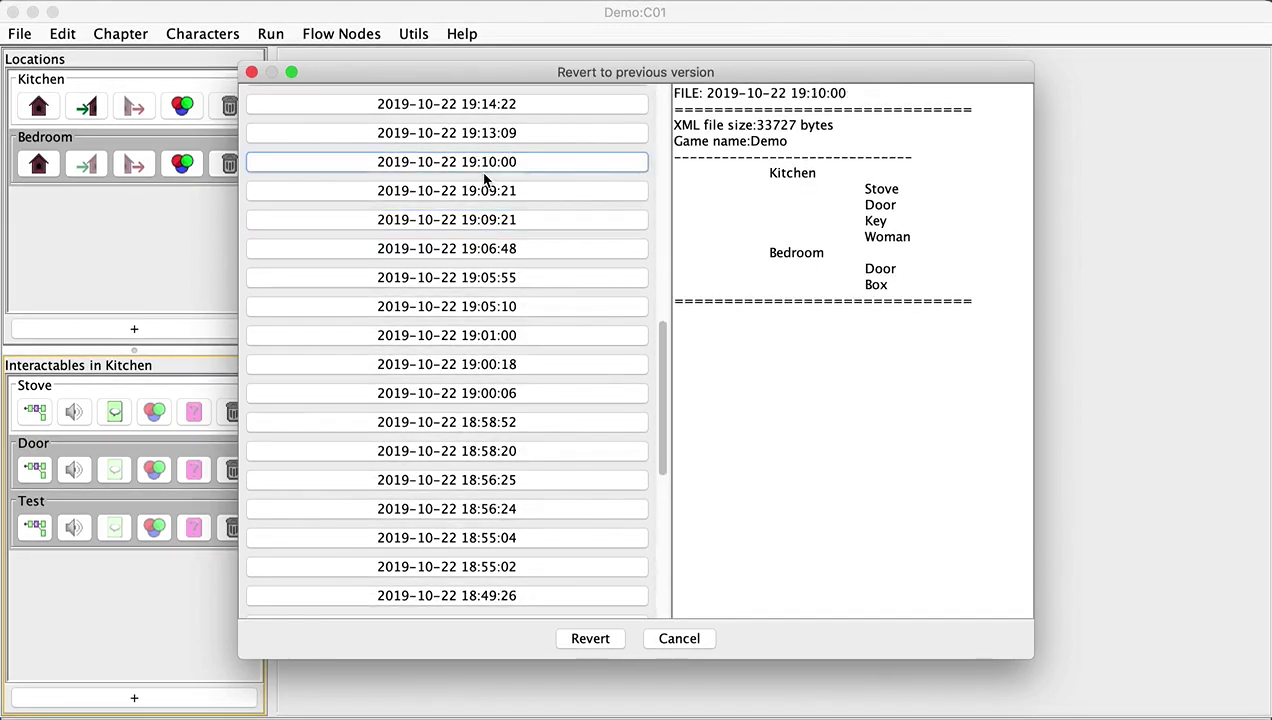
left_click(489, 136)
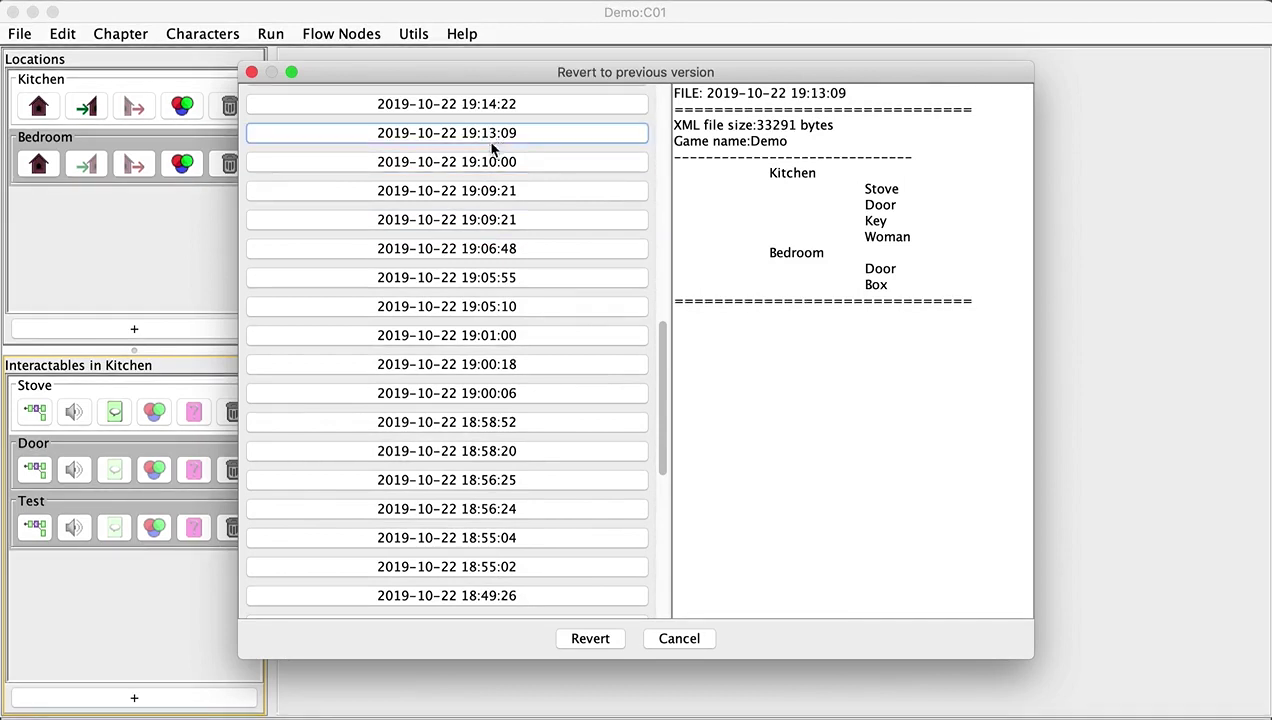
left_click(704, 642)
left_click(113, 35)
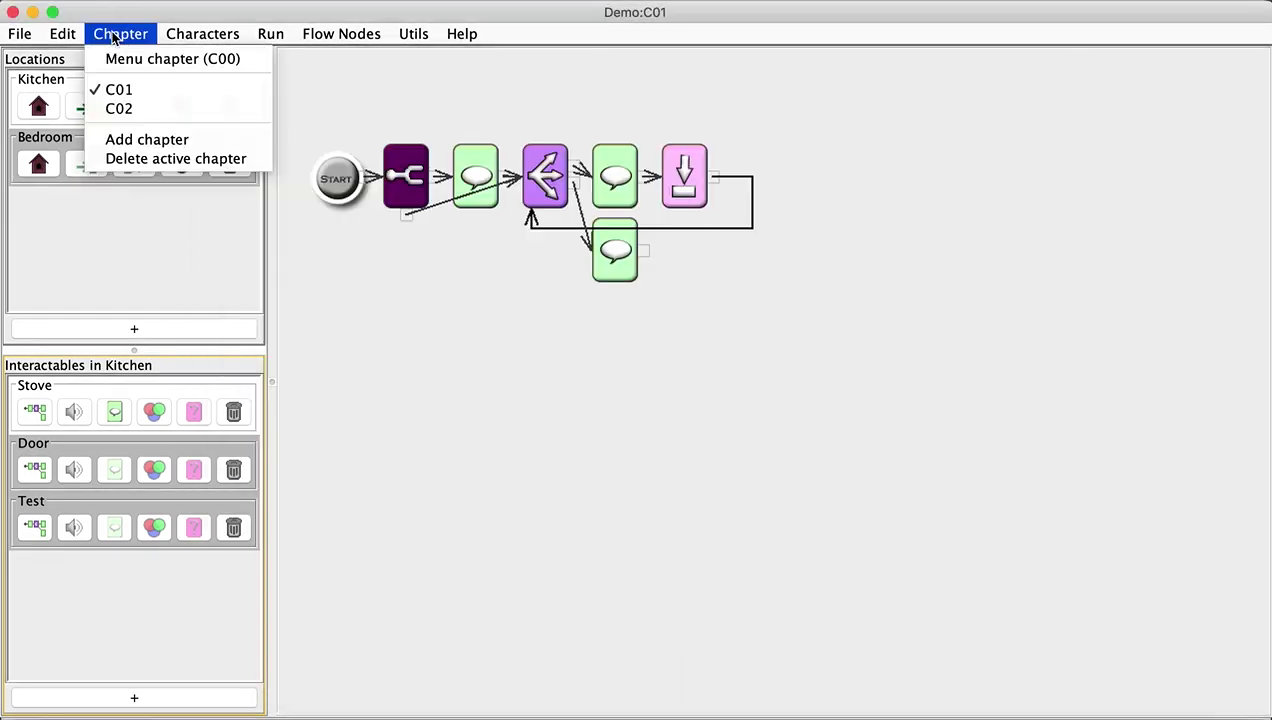
mouse_move(76, 37)
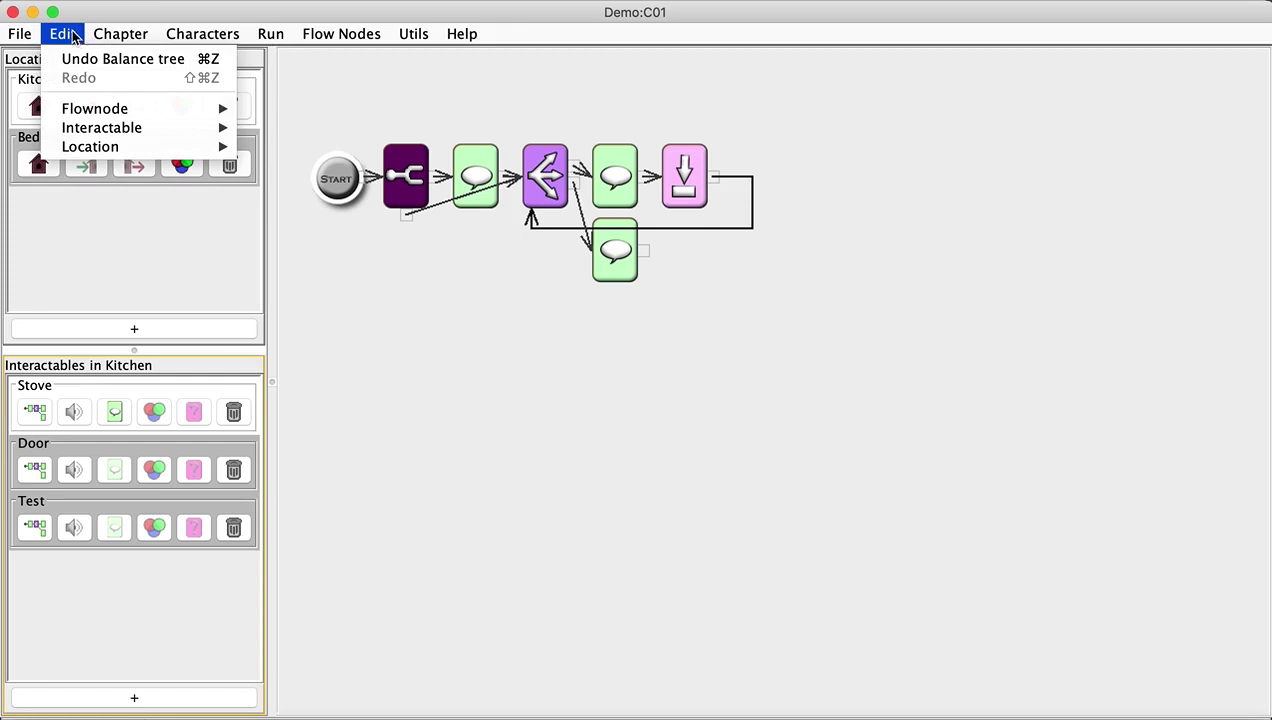
mouse_move(34, 37)
left_click(389, 88)
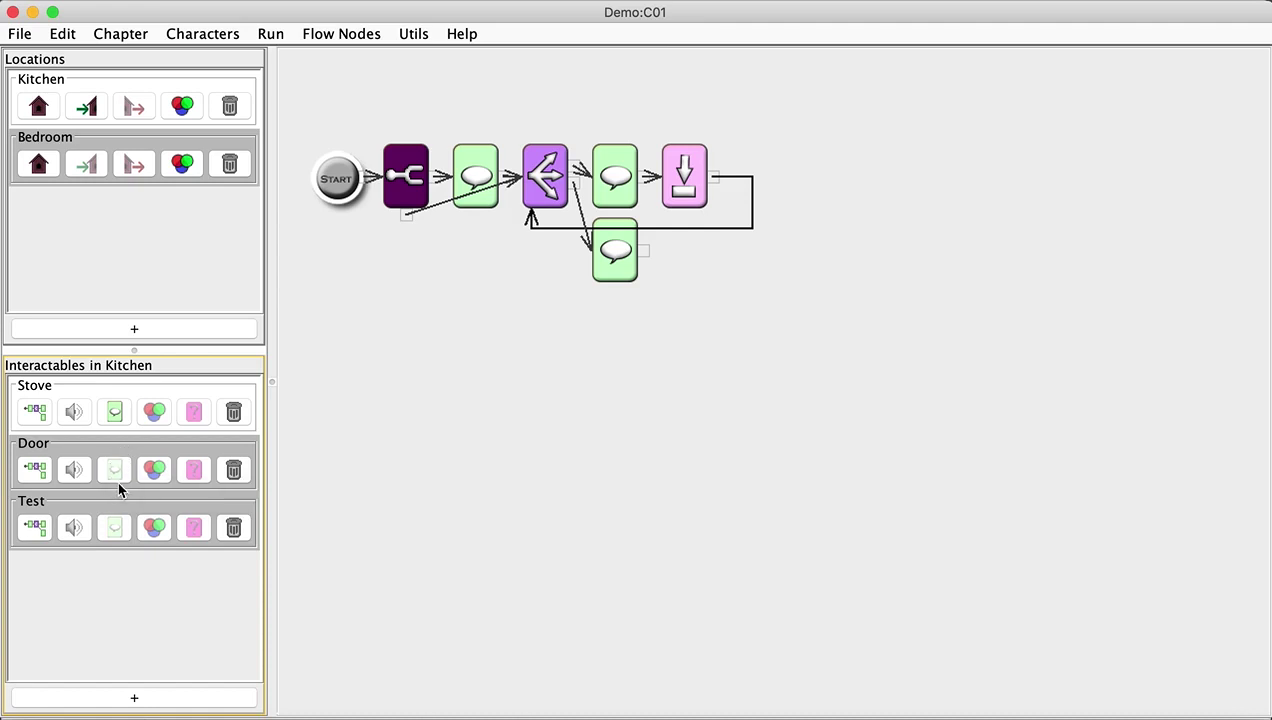
Step: Check the Stove interactable's voice-over text without changing it, and set the Door interactable's voice-over text to Door
left_click(115, 412)
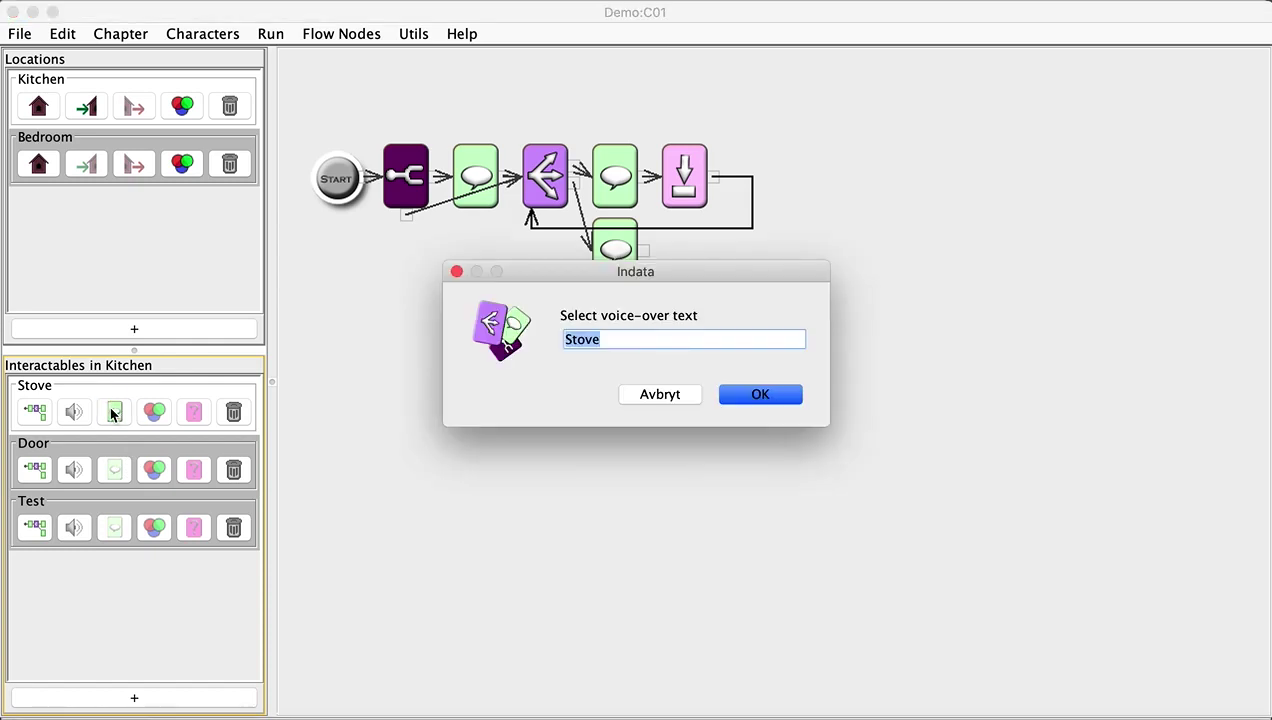
left_click(659, 394)
left_click(115, 469)
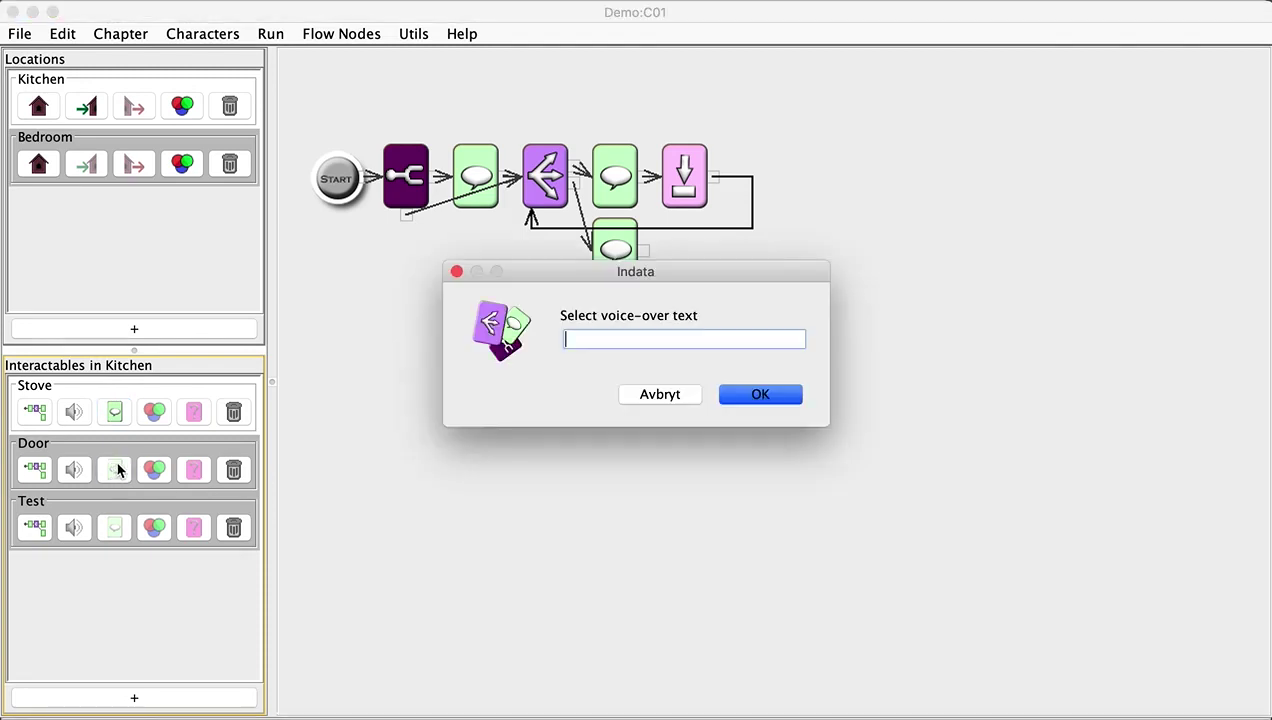
type("Door")
left_click(760, 395)
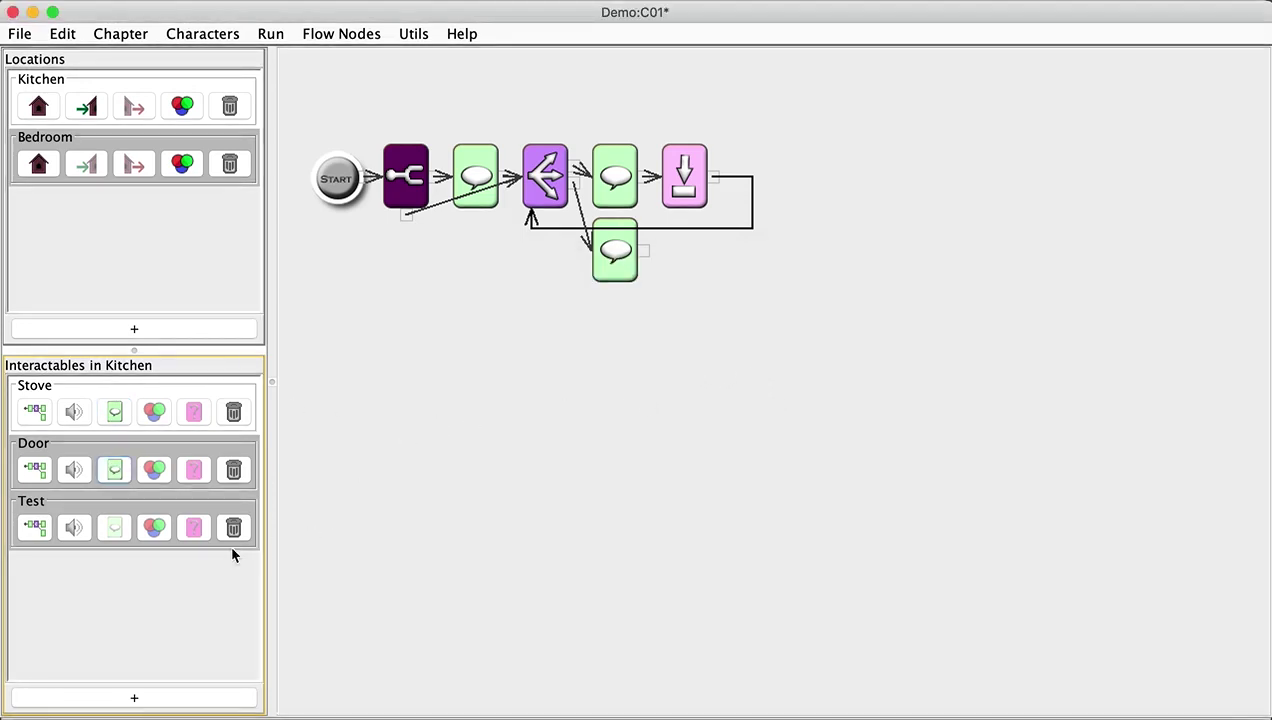
Step: Set the Test interactable's voice-over text to Test
left_click(115, 527)
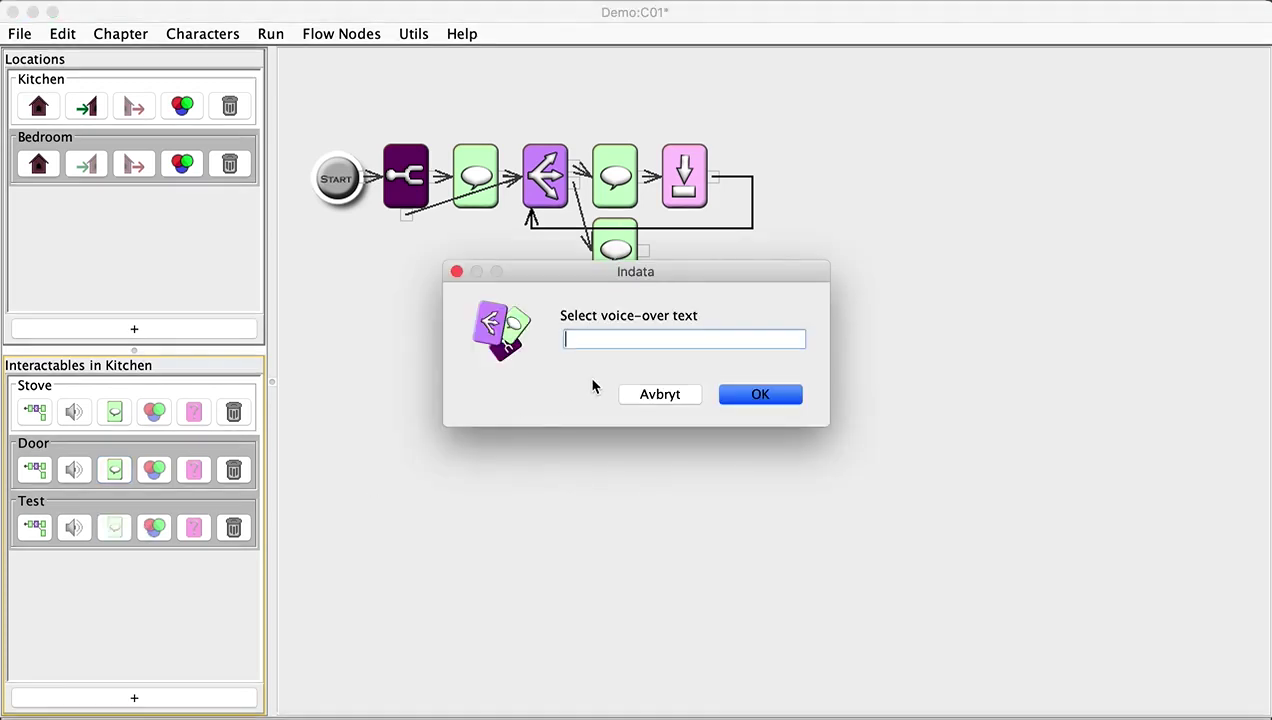
type("Test")
left_click(775, 398)
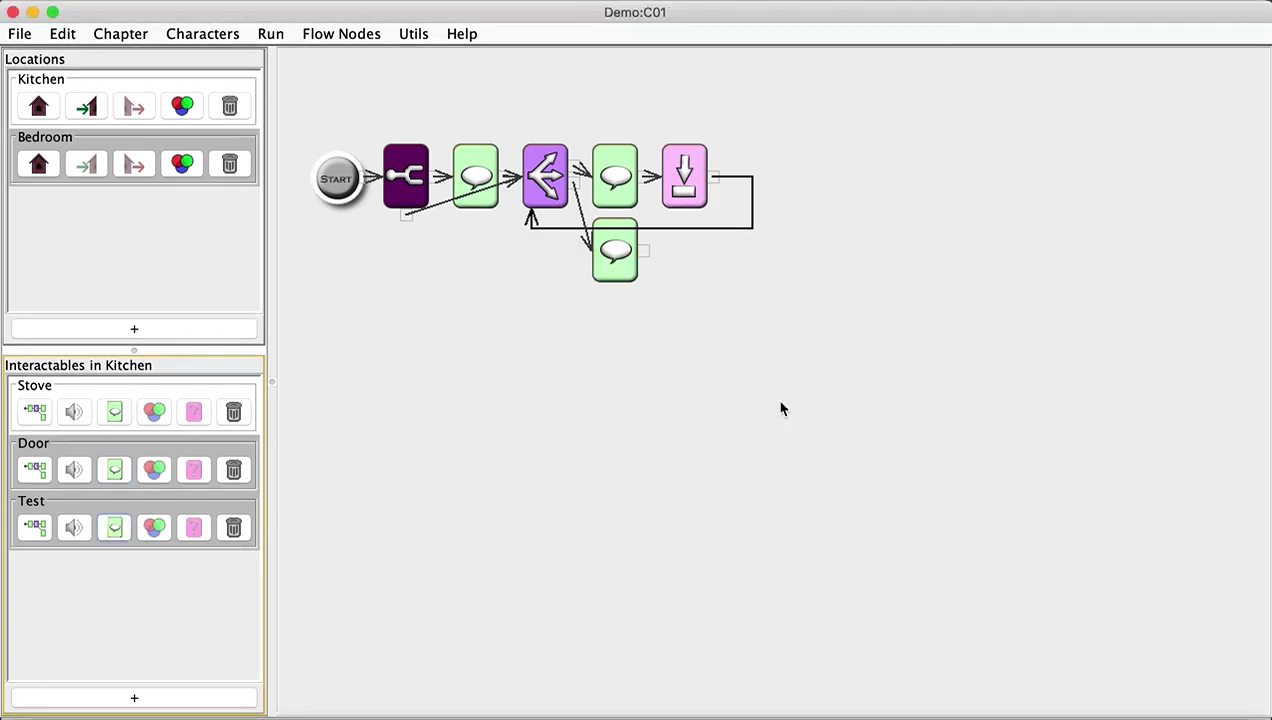
Step: Add Whistling.wav from the Pointsounds folder as the point sound of the Kitchen's Door interactable
left_click(736, 398)
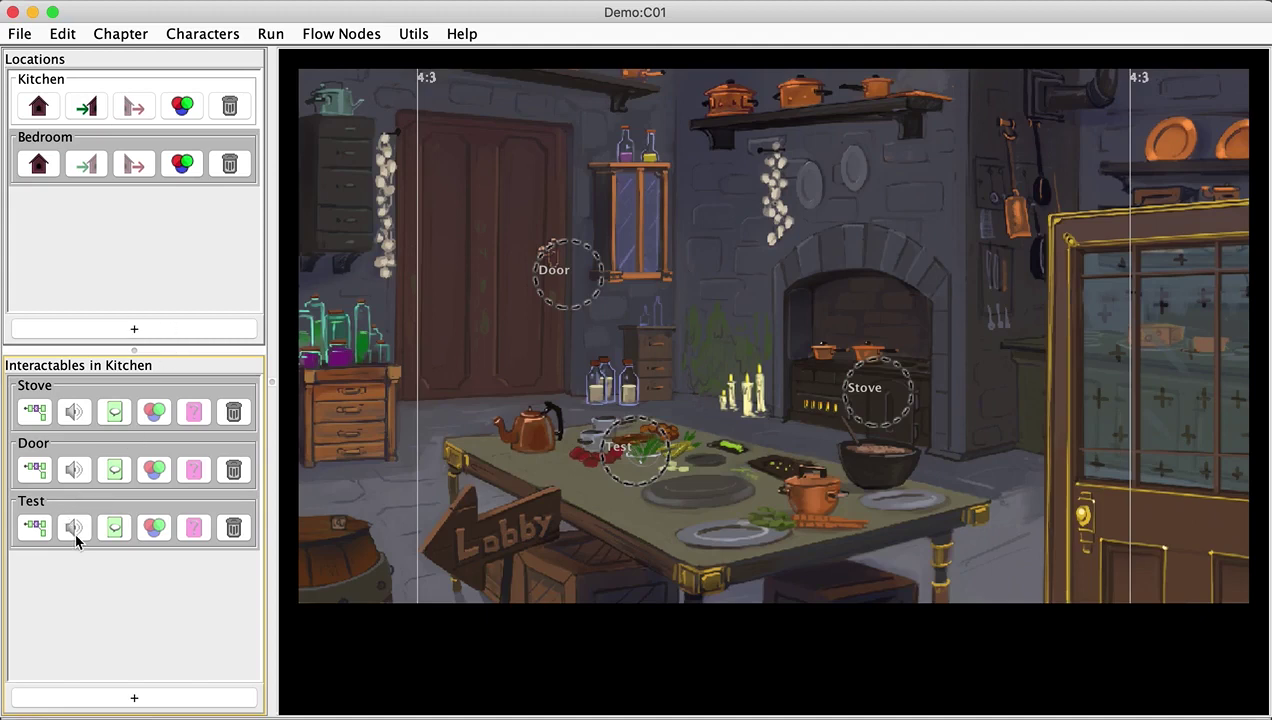
left_click(77, 469)
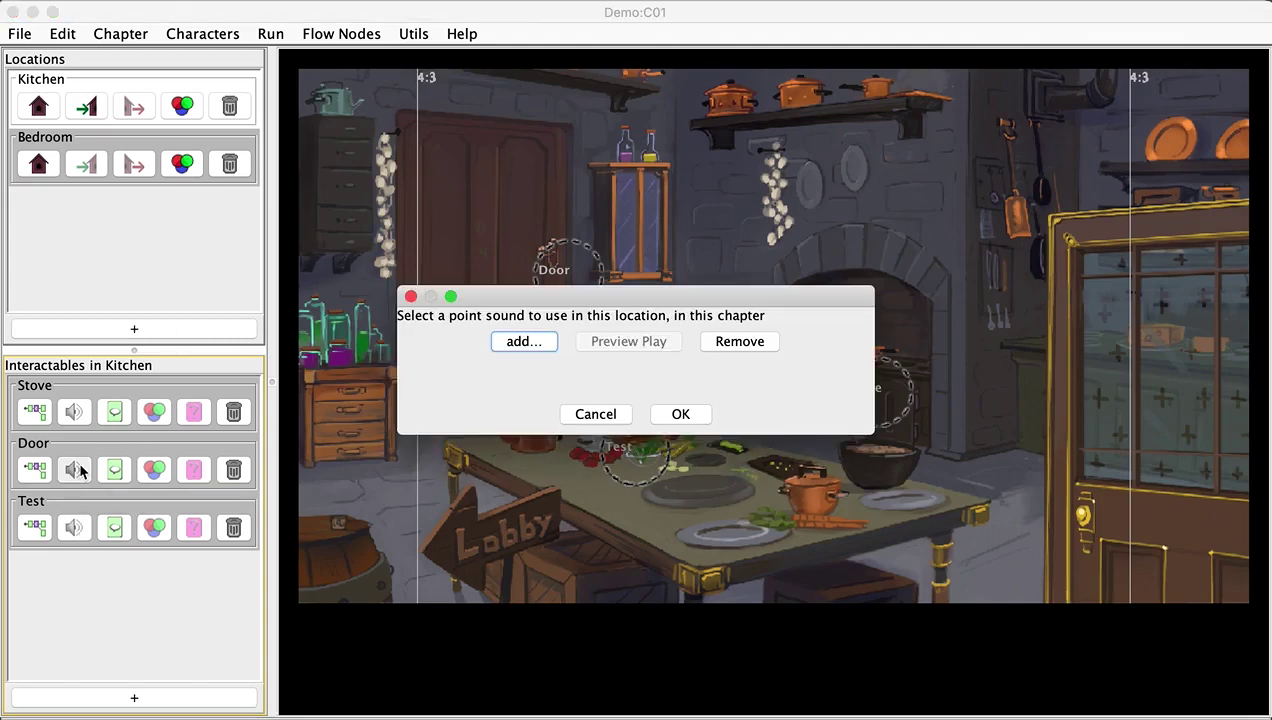
left_click(516, 342)
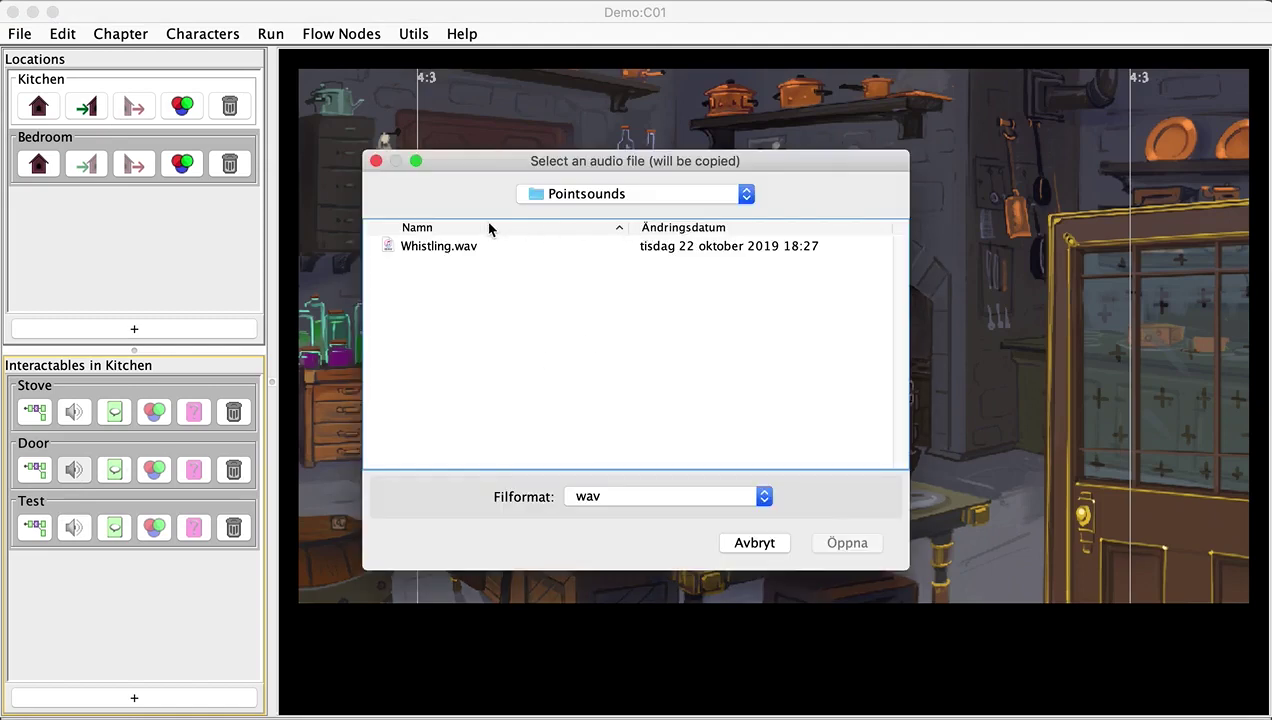
left_click(573, 200)
left_click(574, 200)
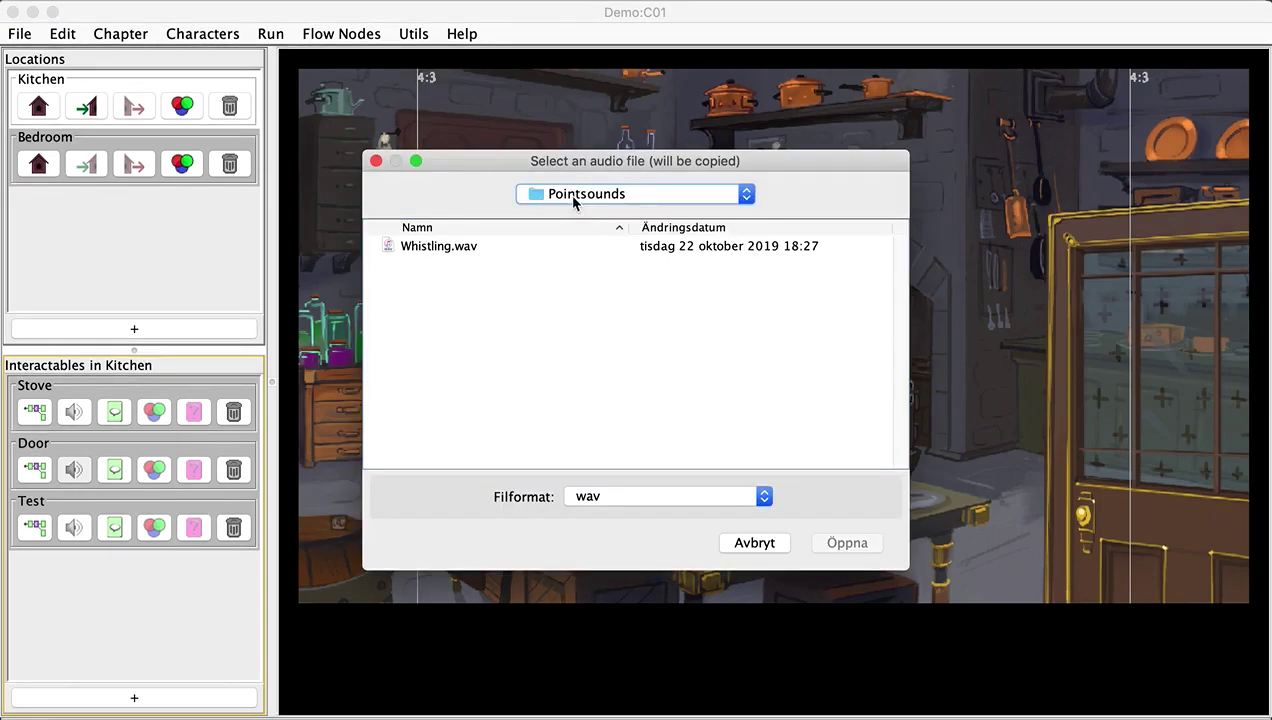
left_click(436, 250)
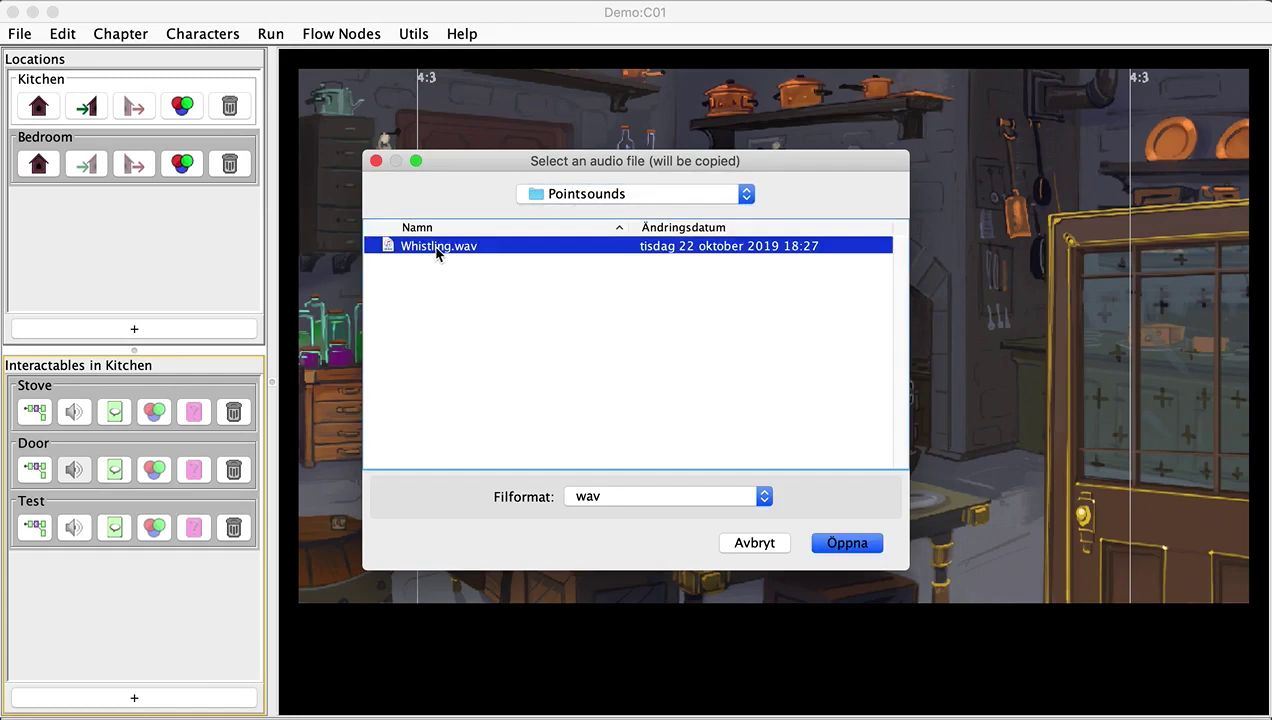
left_click(850, 545)
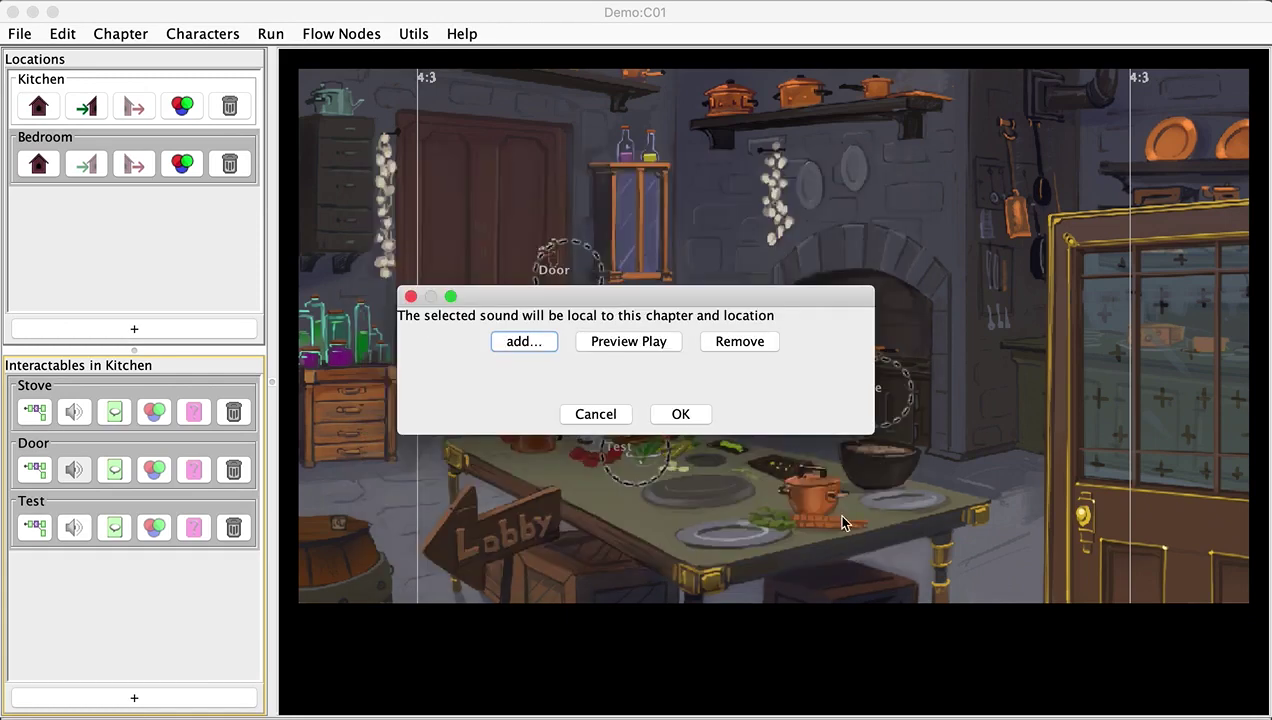
left_click(678, 415)
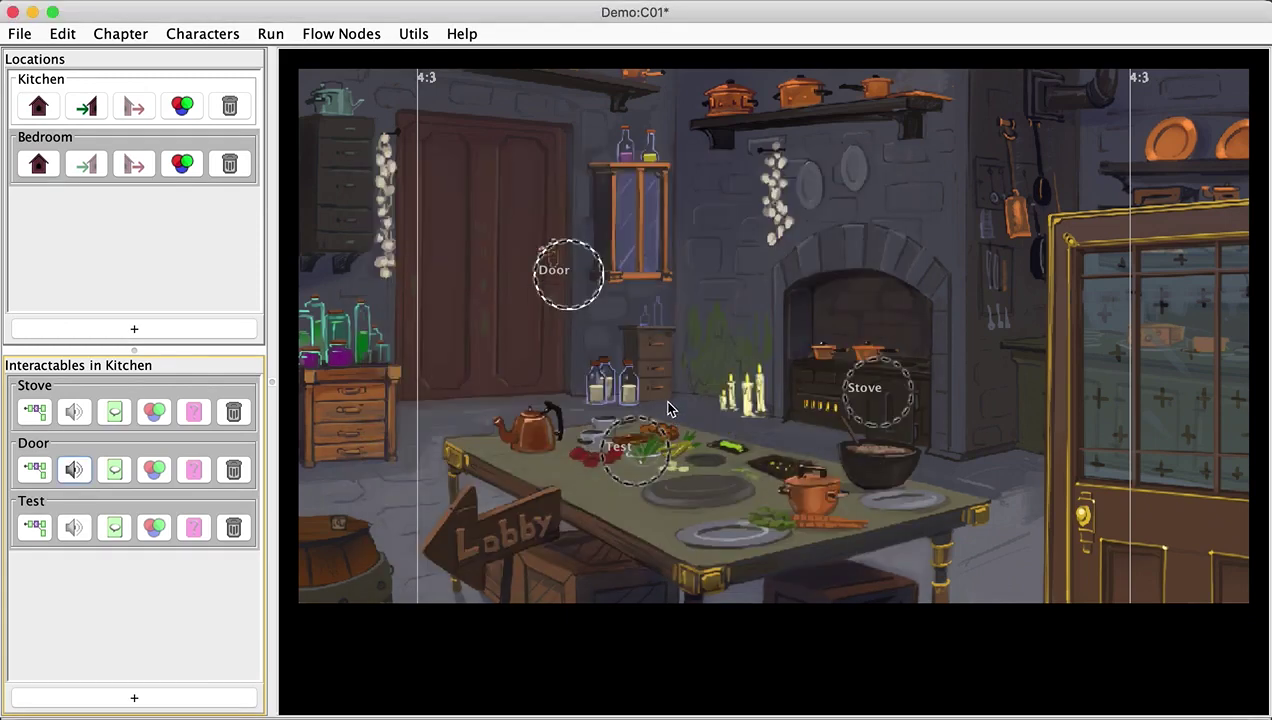
Step: Run the chapter, dismiss the opening dialogue, use the Kitchen door to enter the Bedroom, and quit the game
key("super+r")
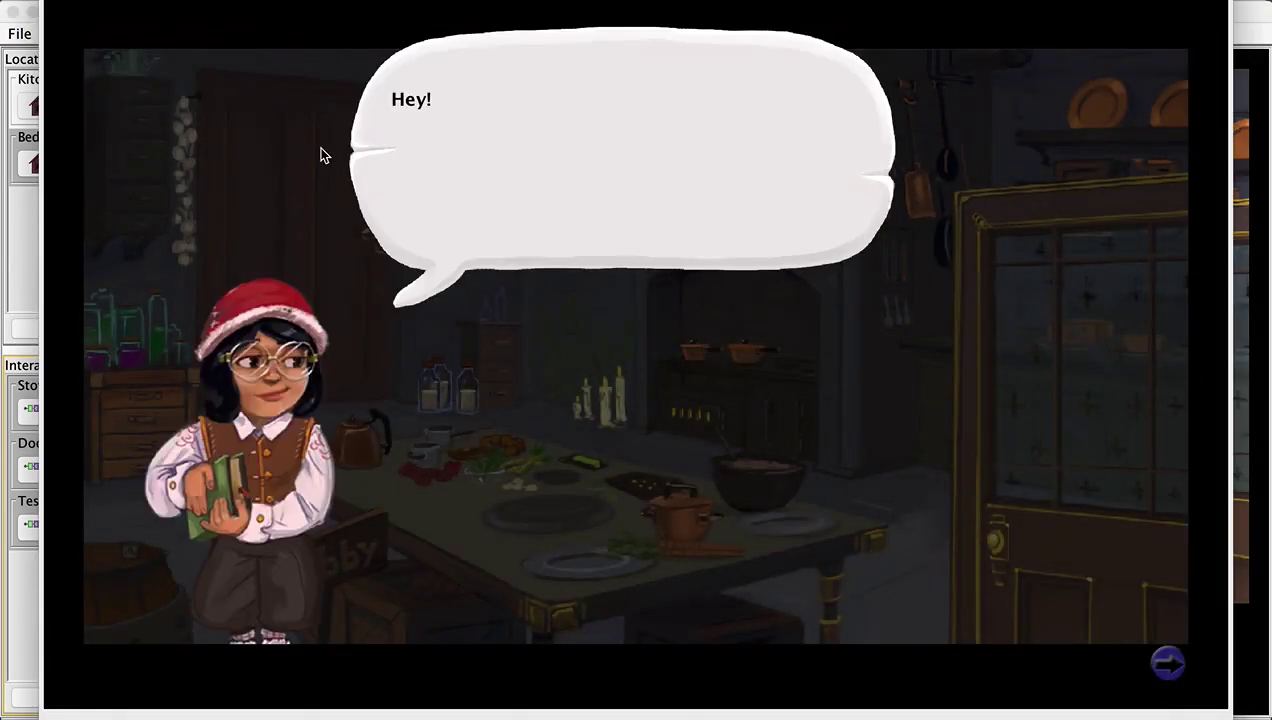
left_click(319, 147)
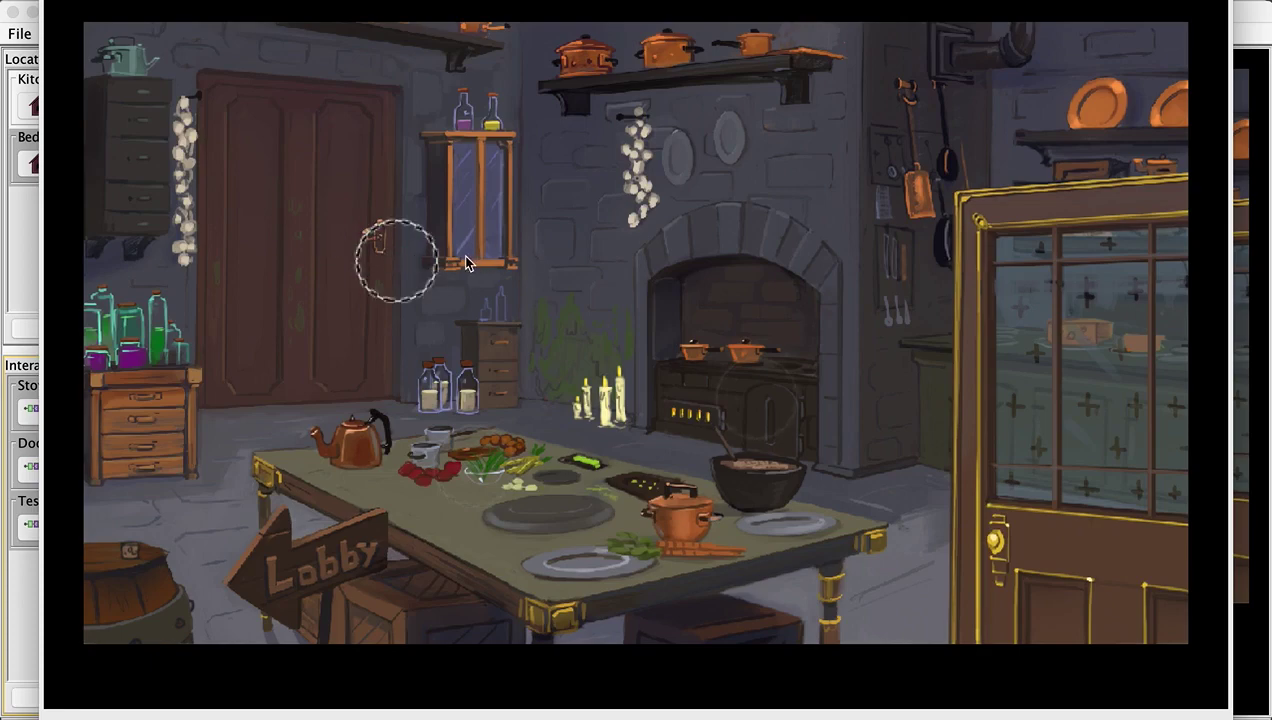
left_click(418, 264)
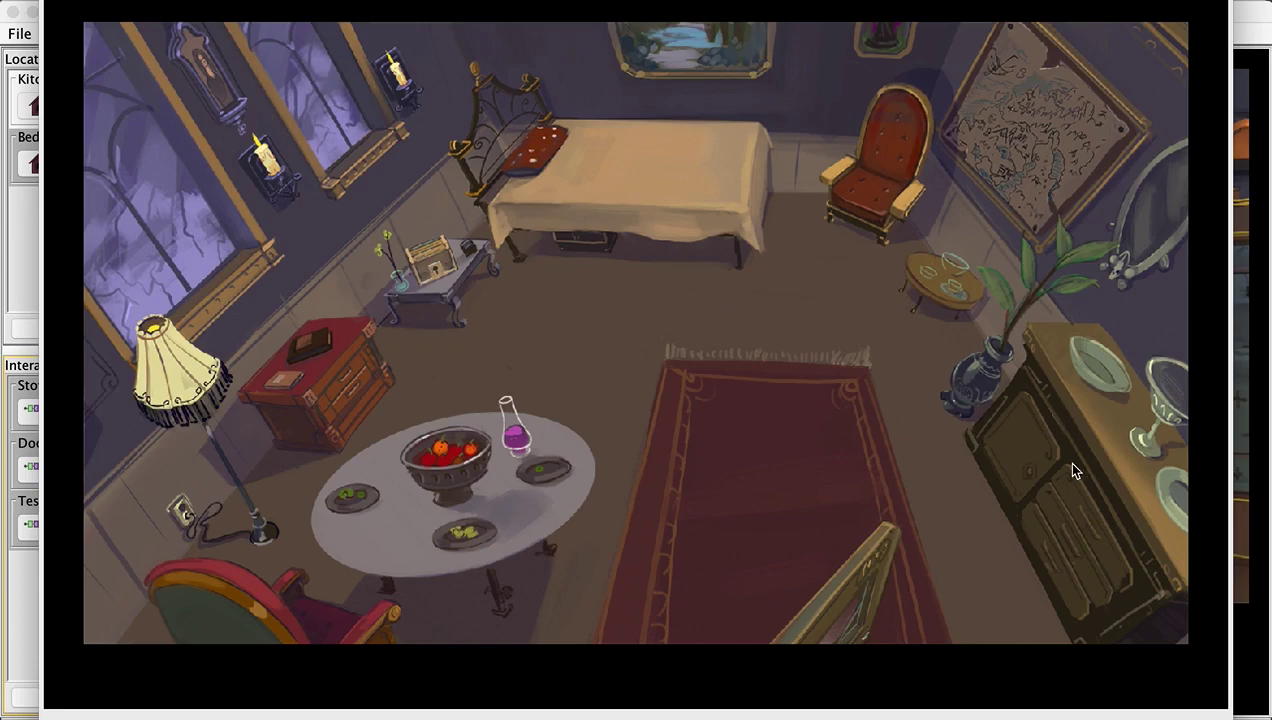
key("super+q")
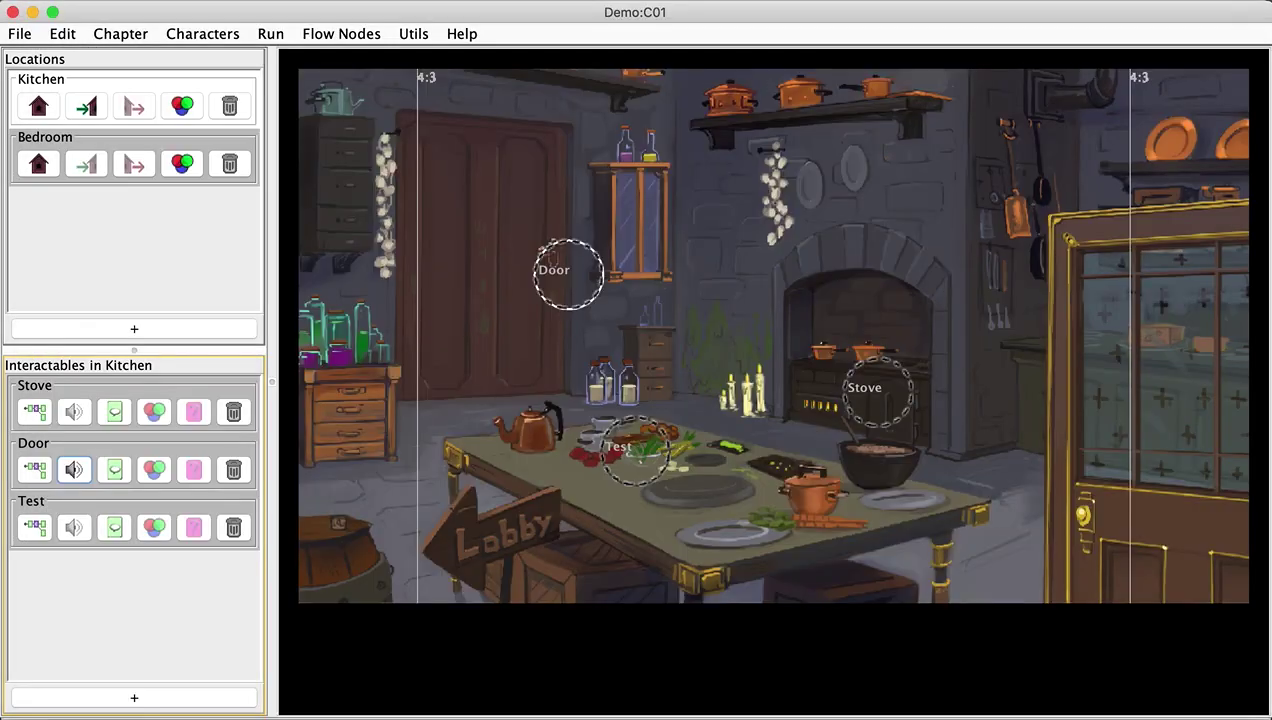